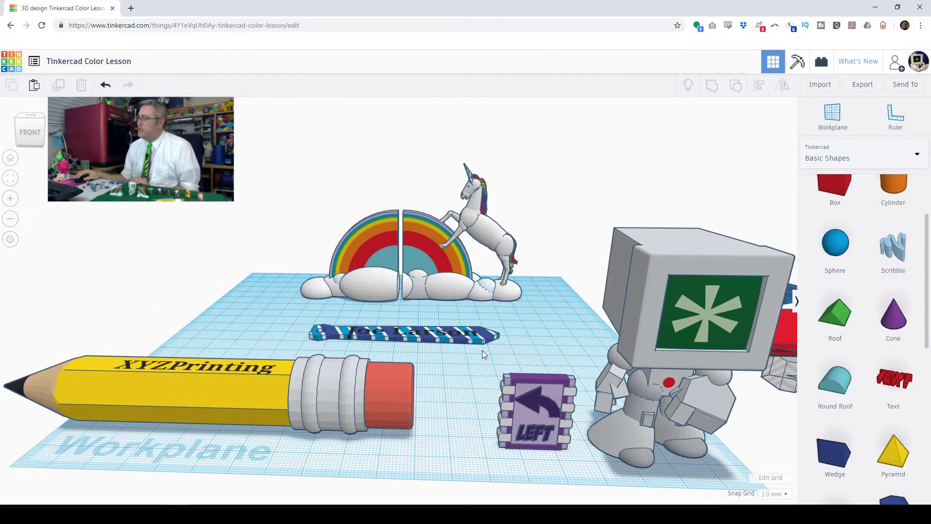
From a top-down, zoomed-out view, move the XYZPrinting pencil up and to the left.
right_click_drag(483, 352, 478, 386)
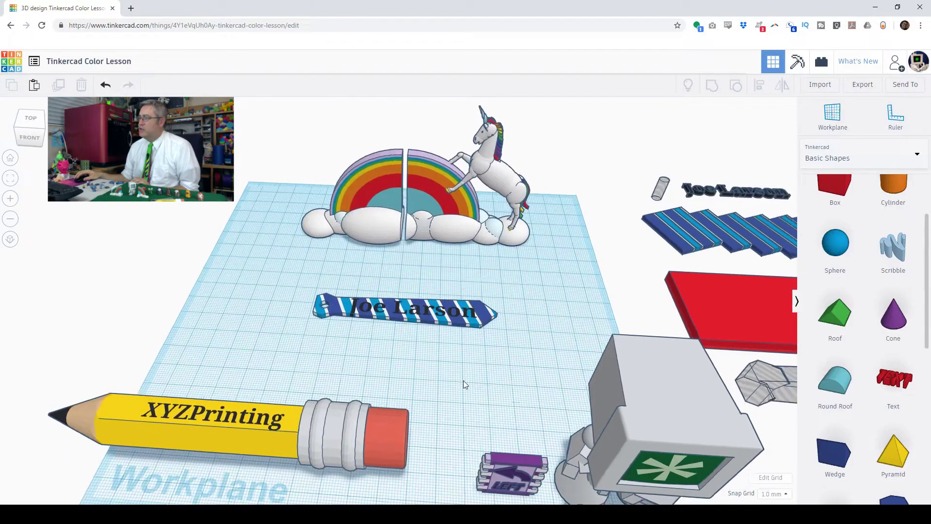
scroll(463, 381, "down", 2)
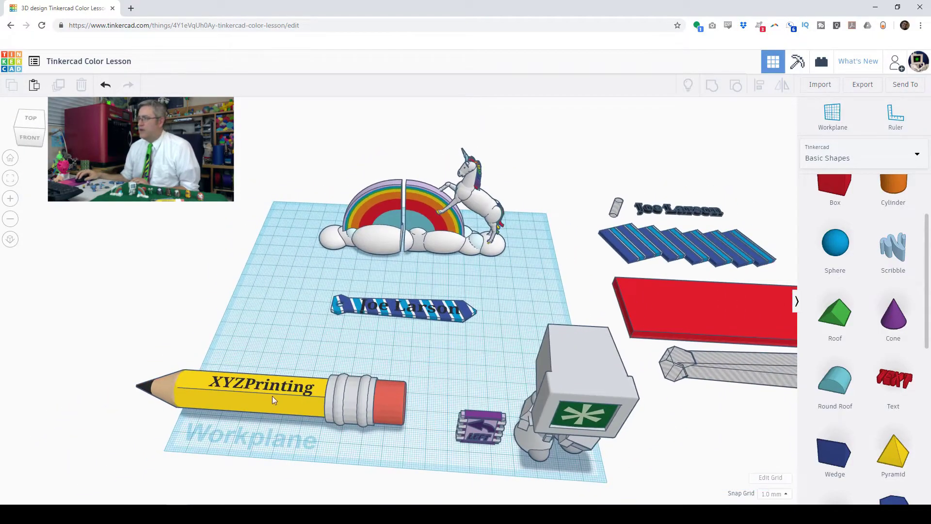
mouse_move(255, 371)
left_mouse_down()
mouse_move(249, 359)
mouse_move(261, 361)
left_mouse_up()
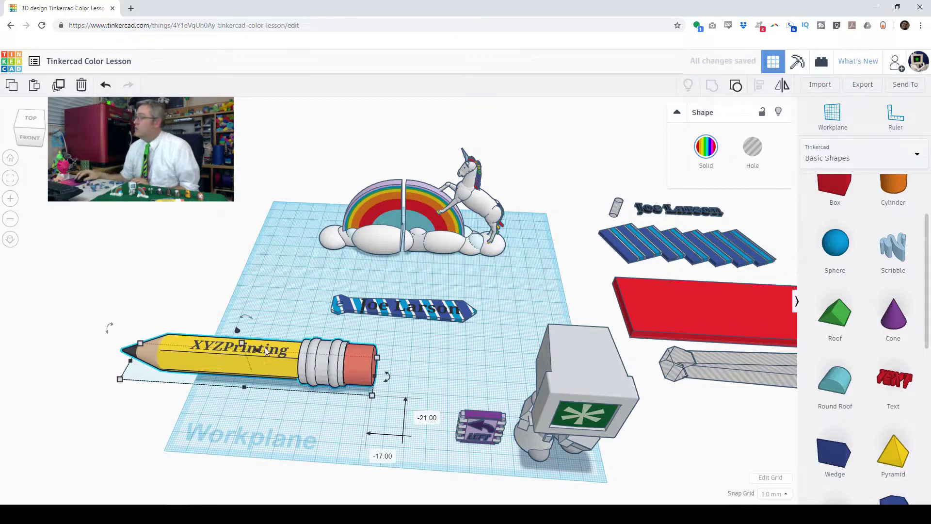
Ungroup the pencil and pull the cone-shaped hole box off its end.
left_click(736, 87)
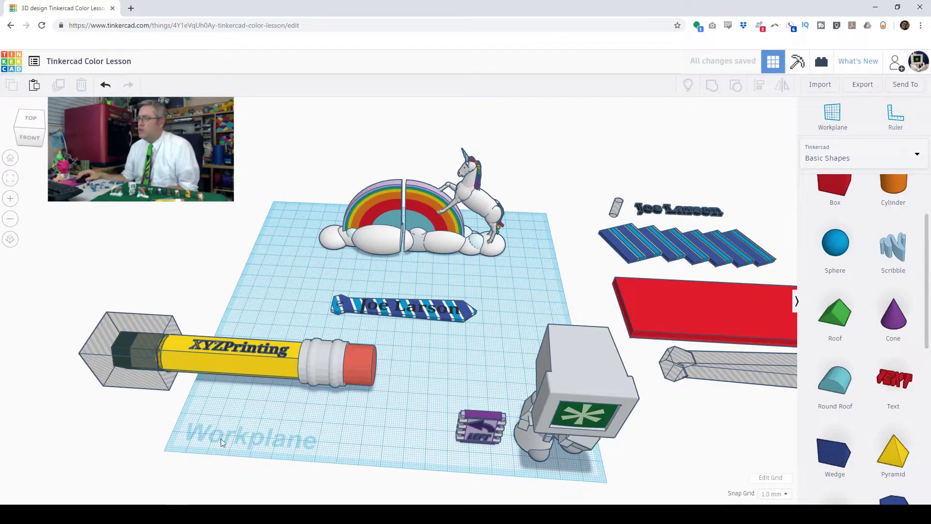
middle_click_drag(221, 442, 380, 430)
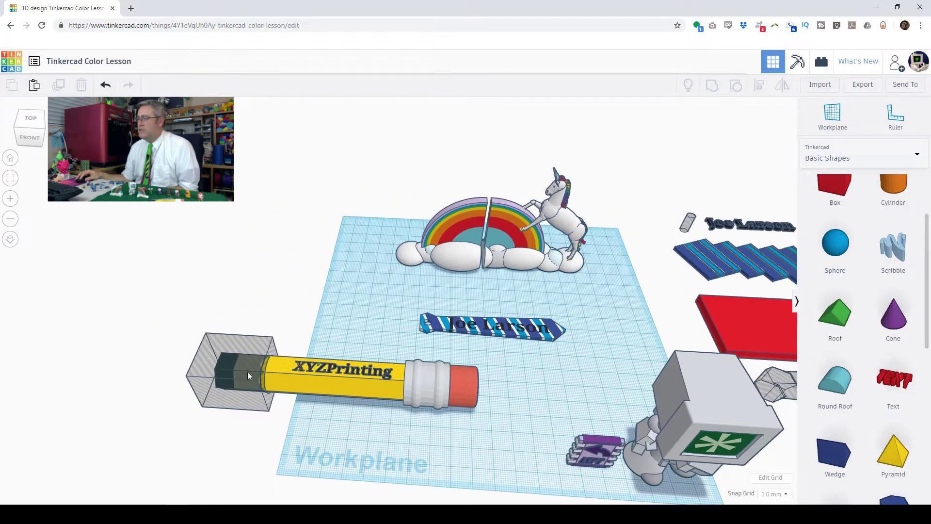
left_click_drag(234, 331, 233, 324)
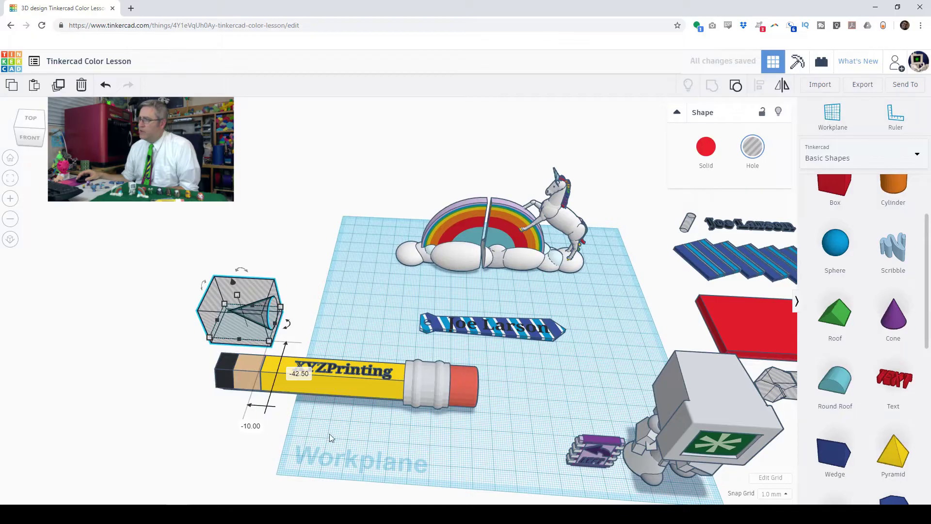
right_click_drag(329, 433, 377, 432)
scroll(360, 434, "up", 5)
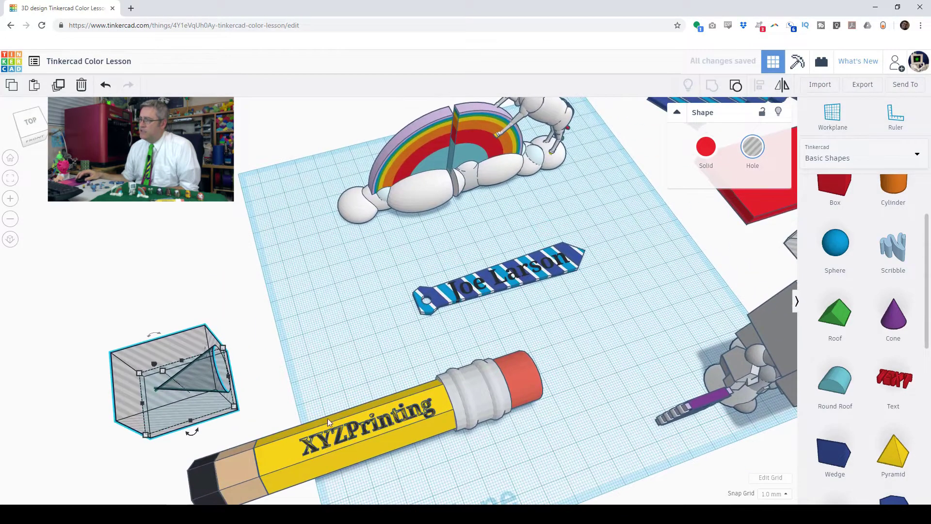
scroll(392, 333, "down", 5)
scroll(386, 350, "up", 3)
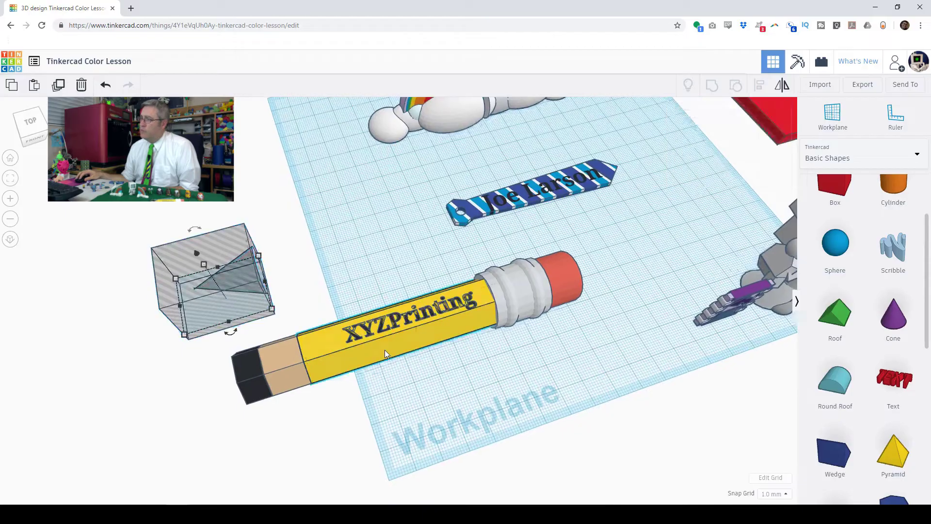
Inspect the yellow body, tan wood and black tip, pulling the tip off and undoing it.
left_click(385, 350)
left_click(284, 372)
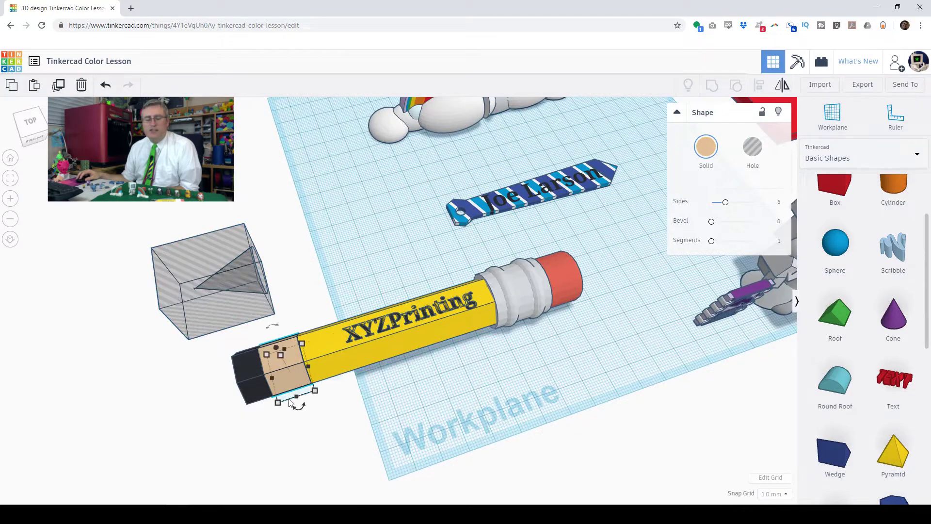
left_click(254, 374)
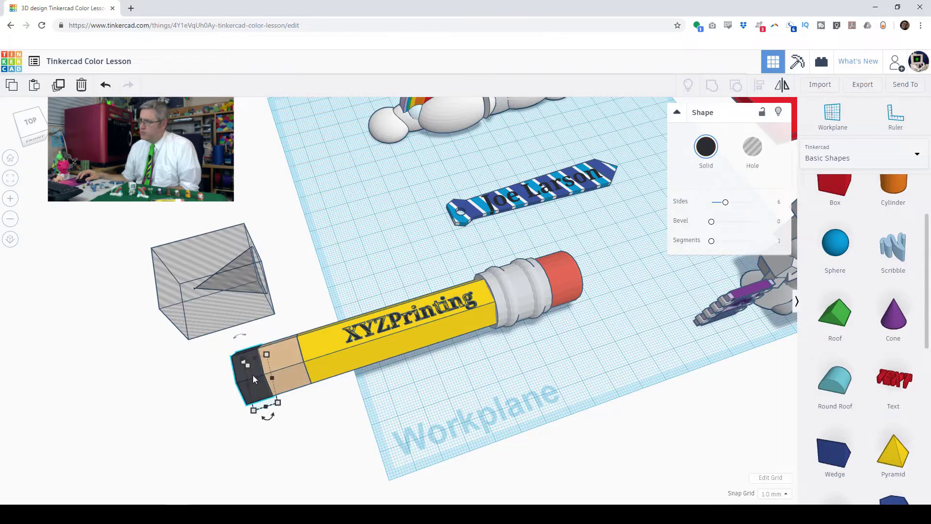
left_click_drag(244, 401, 219, 405)
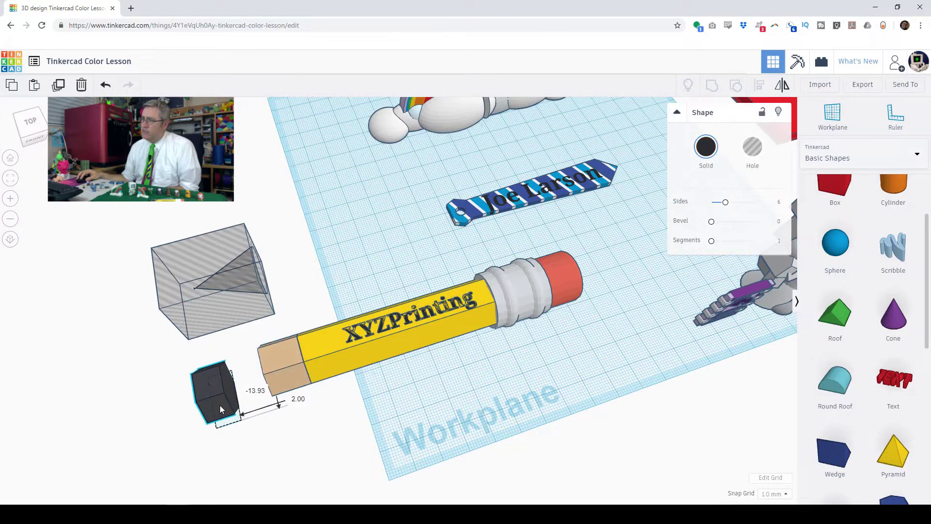
left_click(104, 87)
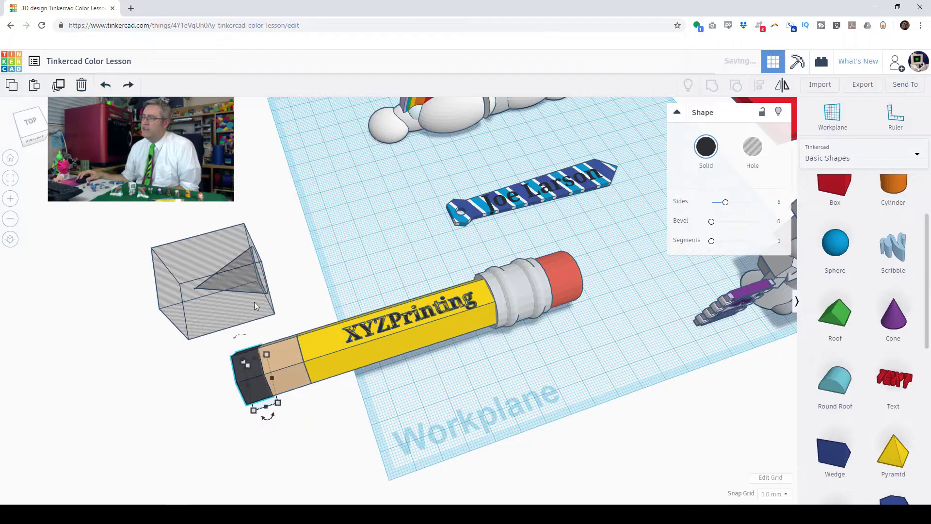
left_click(233, 286)
mouse_move(331, 263)
right_mouse_down()
mouse_move(312, 262)
mouse_move(292, 238)
right_mouse_up()
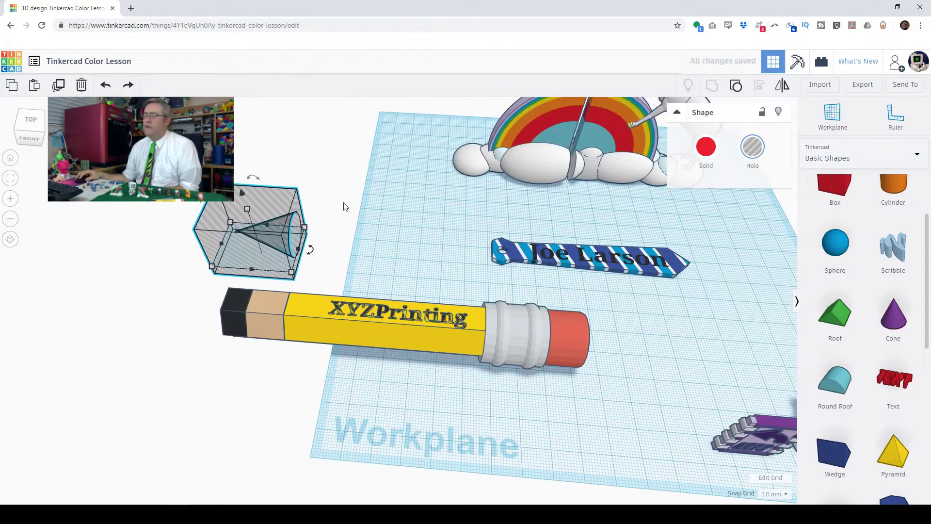
Ungroup the hole into a red box and a cone, trying a nudge on the cone.
left_click(736, 85)
left_click(452, 215)
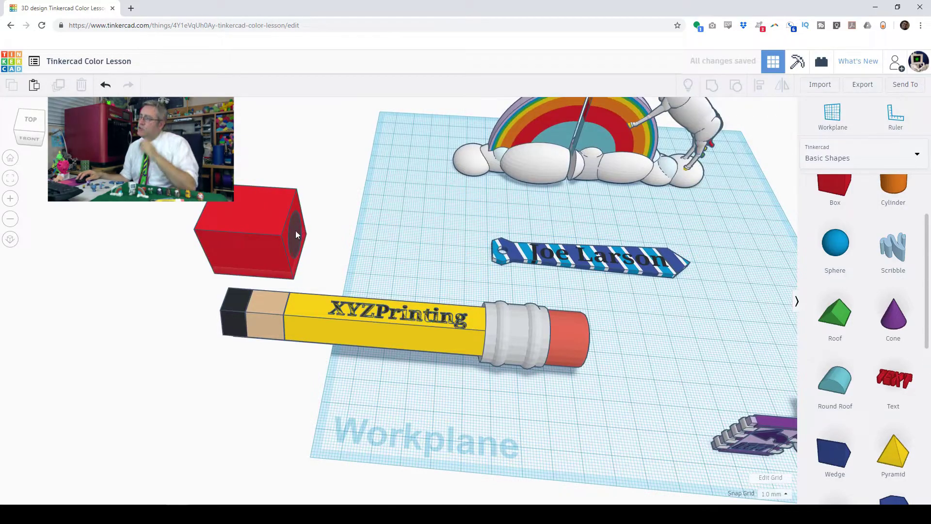
left_click(364, 239)
key("shift+Right")
key("shift+Right")
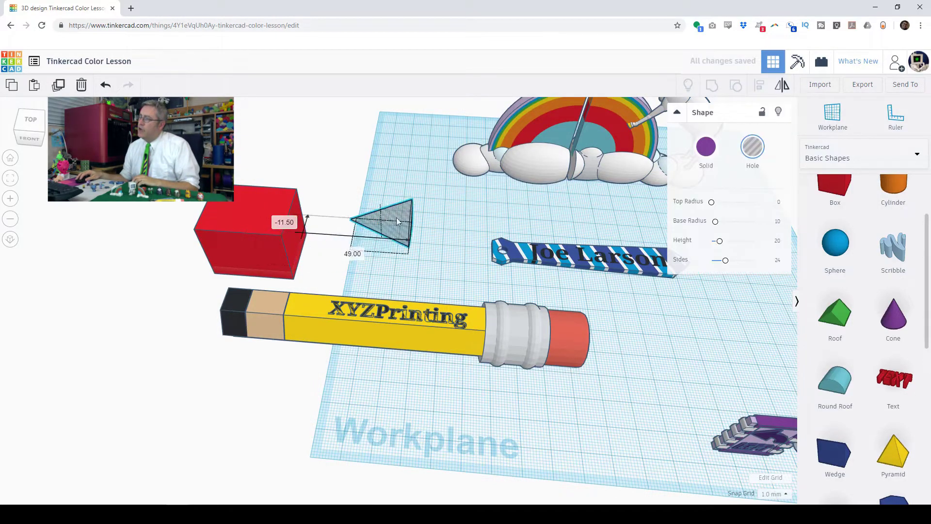
left_click(256, 263)
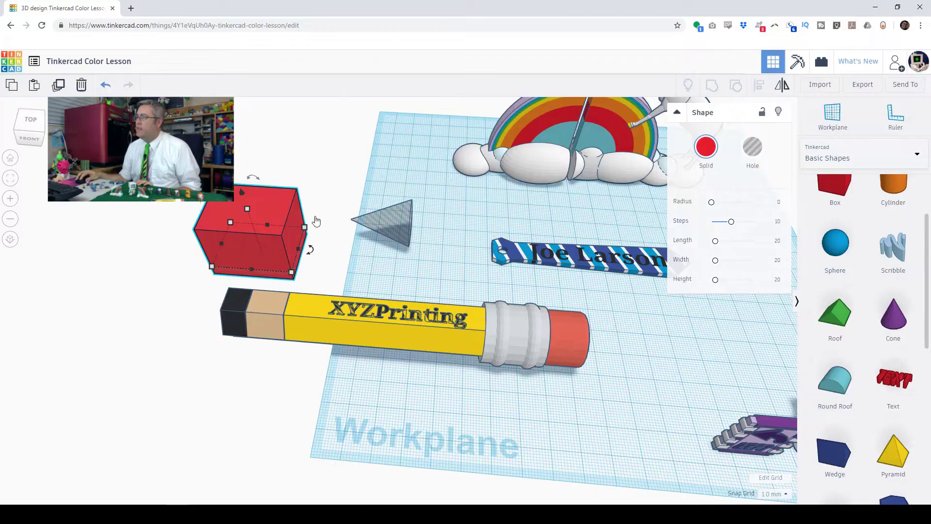
key("ctrl+z")
Group box and cone into one hole, place it over the black end, and select all nine parts.
left_click_drag(489, 197, 490, 197)
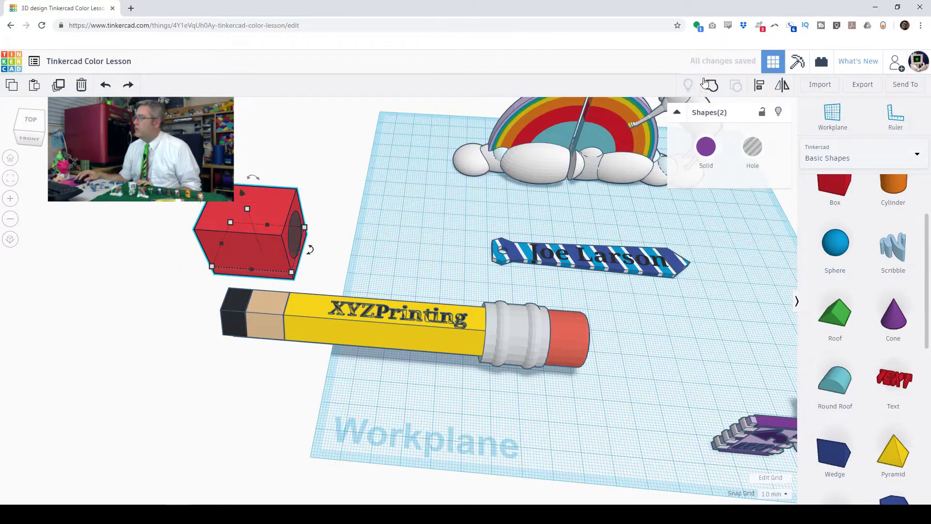
key("ctrl+g")
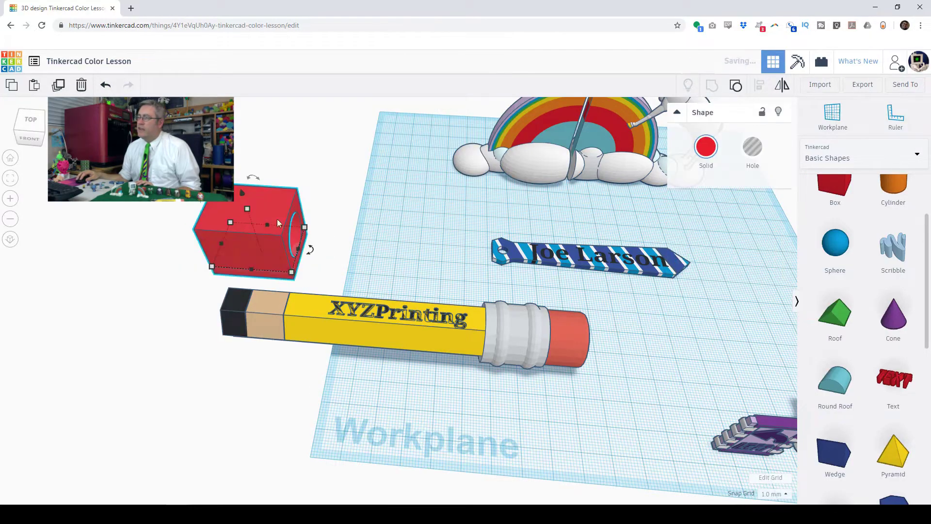
key("h")
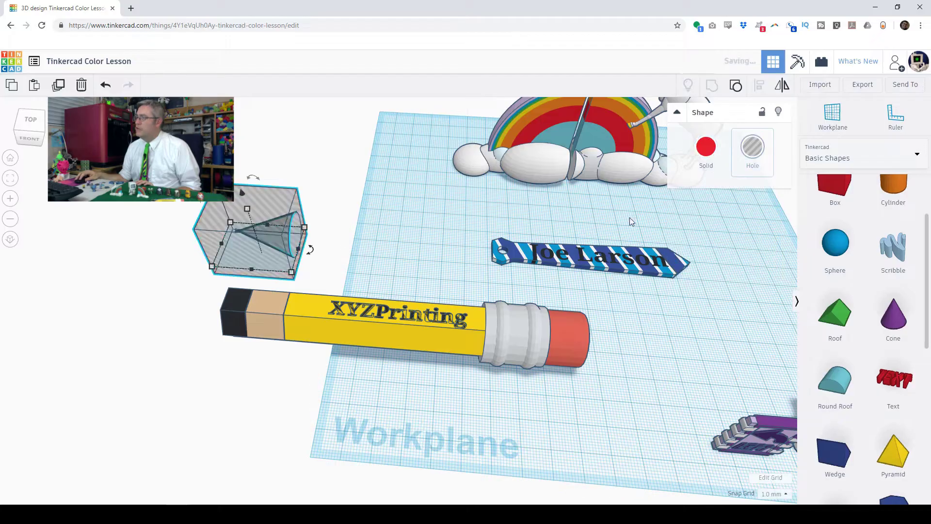
mouse_move(284, 248)
left_mouse_down()
mouse_move(261, 335)
mouse_move(275, 346)
left_mouse_up()
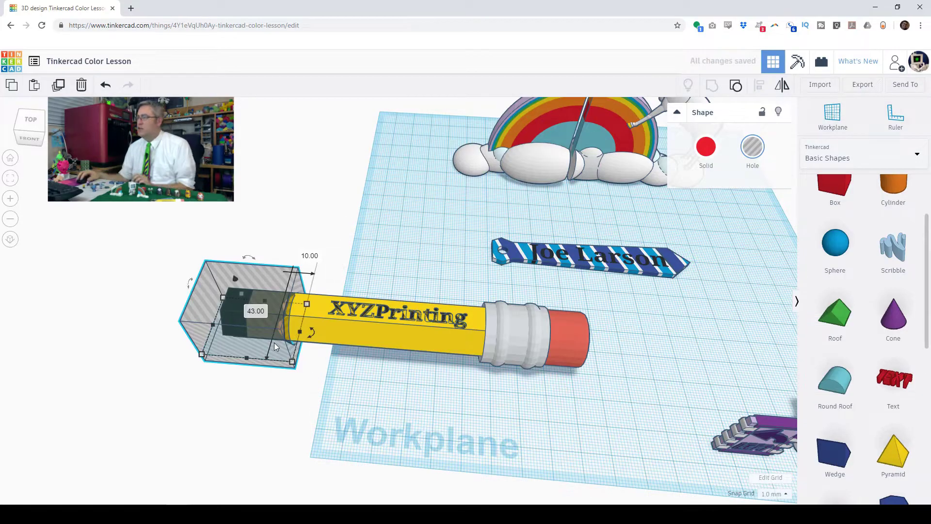
key("ctrl+z")
mouse_move(274, 343)
right_mouse_down()
mouse_move(228, 411)
mouse_move(150, 311)
right_mouse_up()
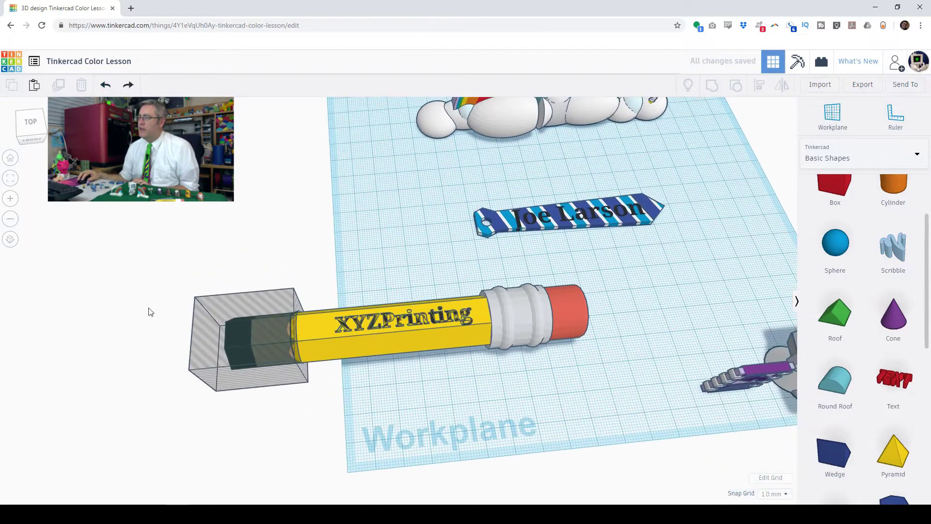
left_click_drag(729, 333, 729, 334)
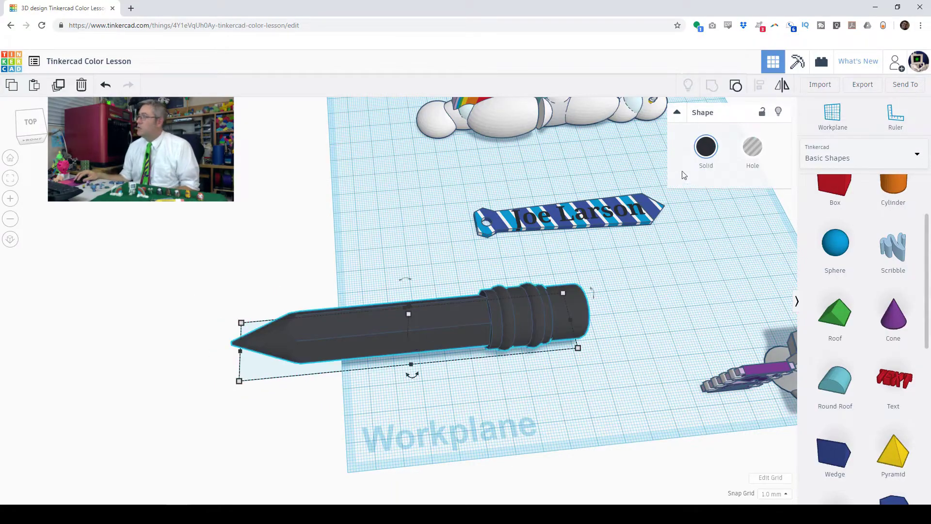
Tick Multicolor in the Solid colour palette so the pencil keeps its original colours.
left_click(706, 148)
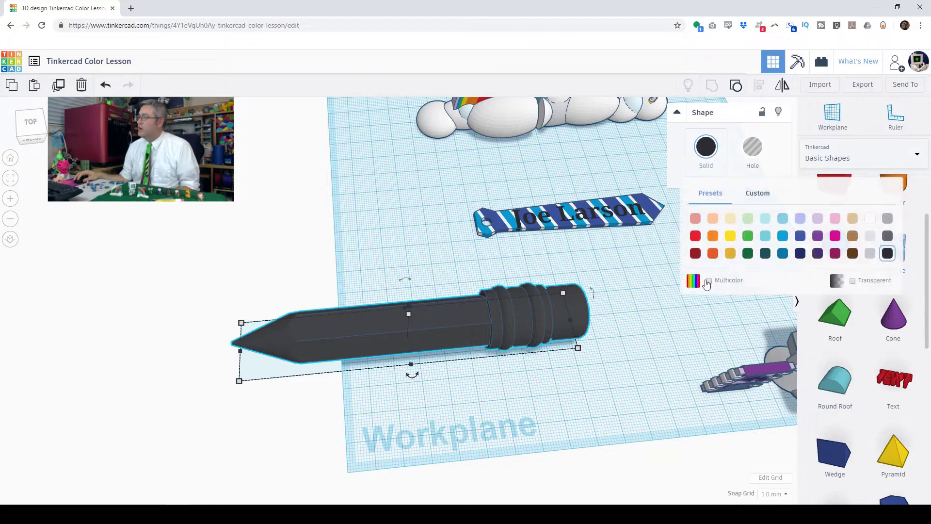
left_click(709, 282)
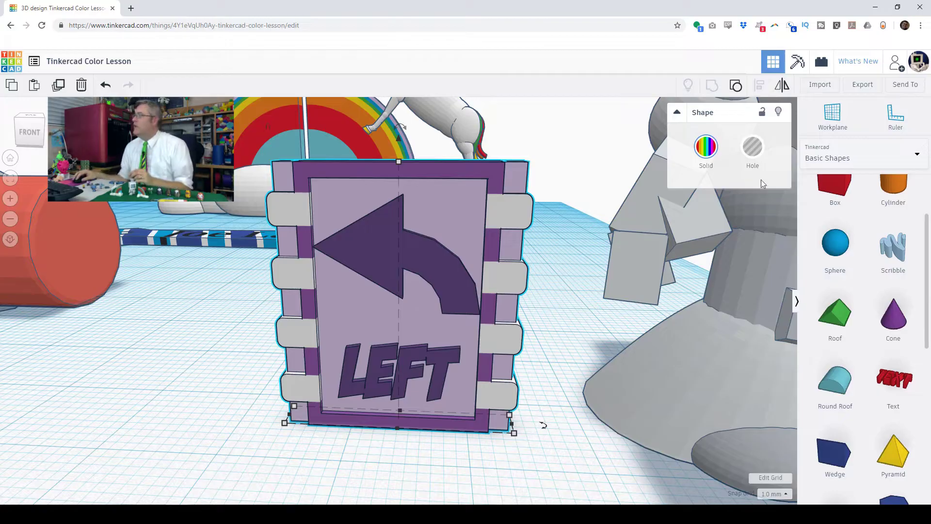
Paint the LEFT sign solid purple from the Solid palette.
left_click(706, 146)
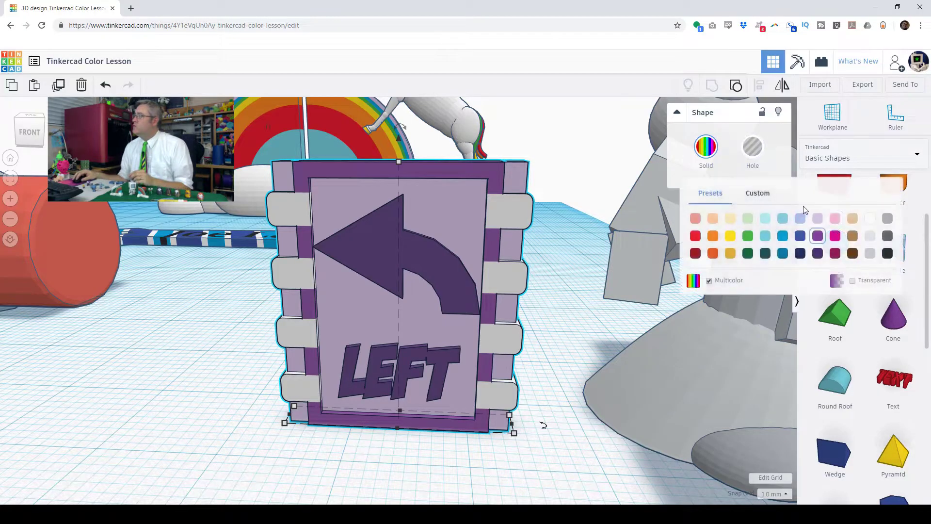
left_click(818, 236)
right_click_drag(529, 336, 500, 339)
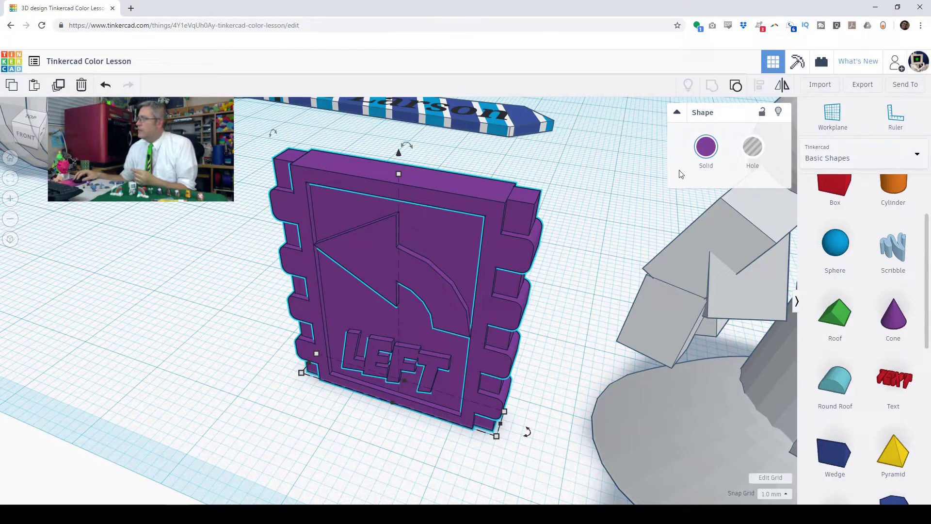
Restore the LEFT sign's original multiple colours with Multicolor.
left_click(699, 157)
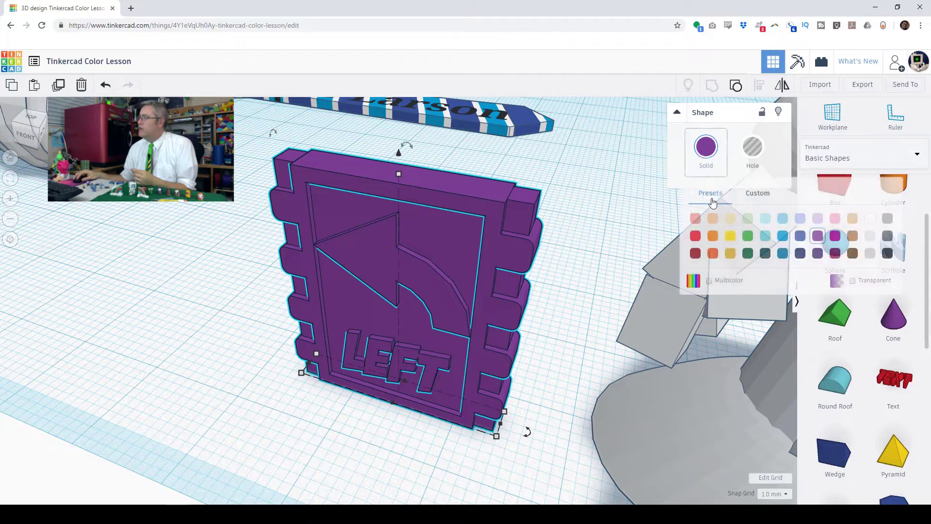
left_click(709, 281)
mouse_move(497, 249)
right_mouse_down()
mouse_move(487, 232)
mouse_move(496, 233)
right_mouse_up()
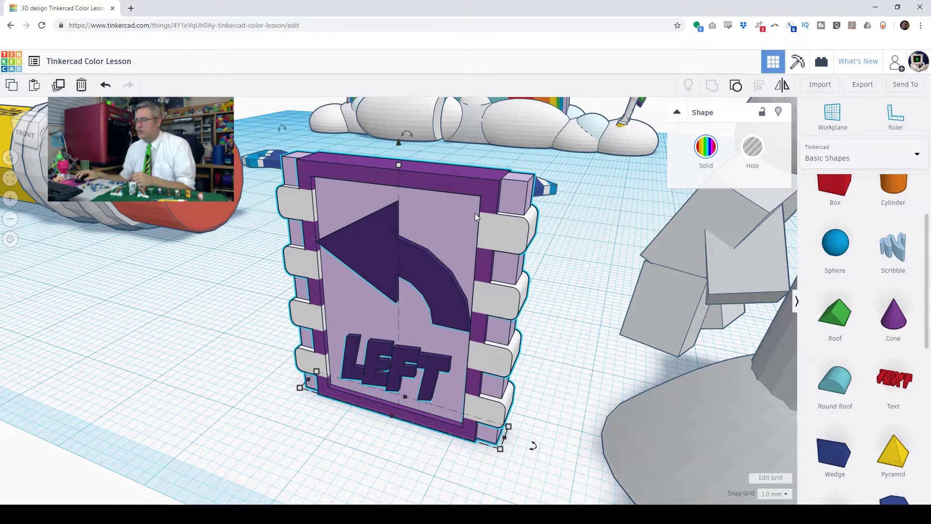
left_click(676, 252)
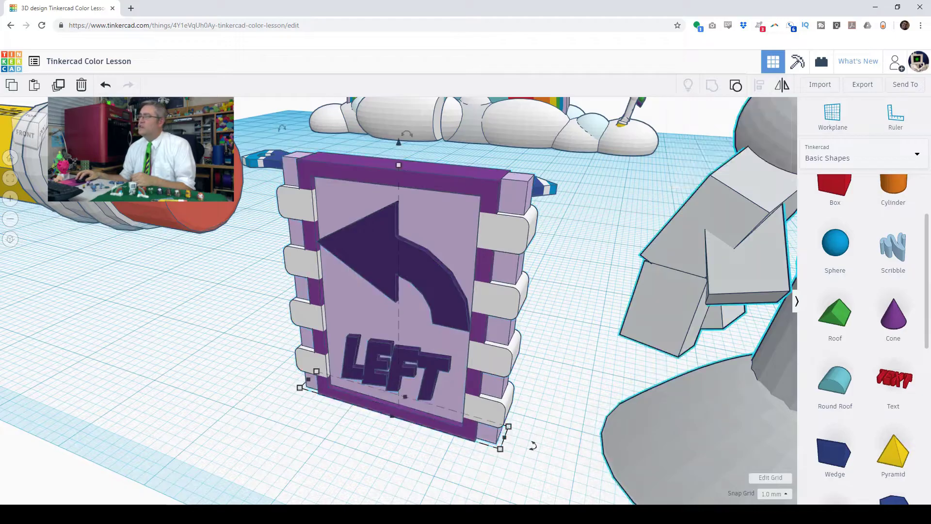
Fit the view to the robot and paint its head with the plain white Solid swatch.
left_click(11, 178)
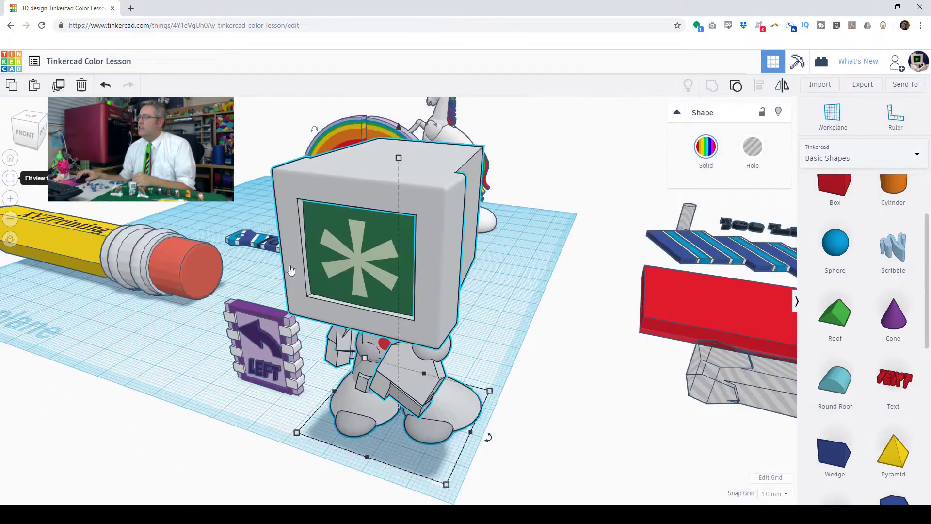
right_click_drag(491, 349, 399, 317)
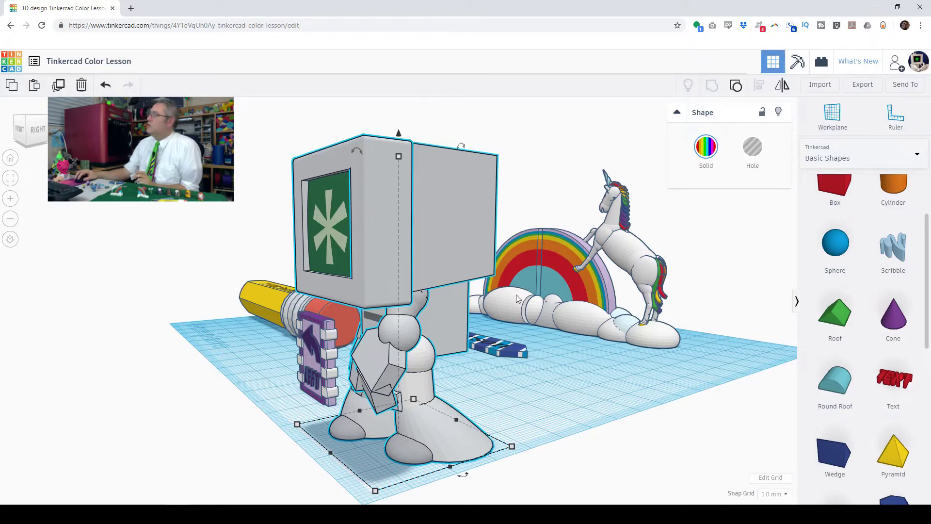
mouse_move(487, 409)
right_mouse_down()
mouse_move(550, 425)
mouse_move(714, 189)
mouse_move(701, 147)
right_mouse_up()
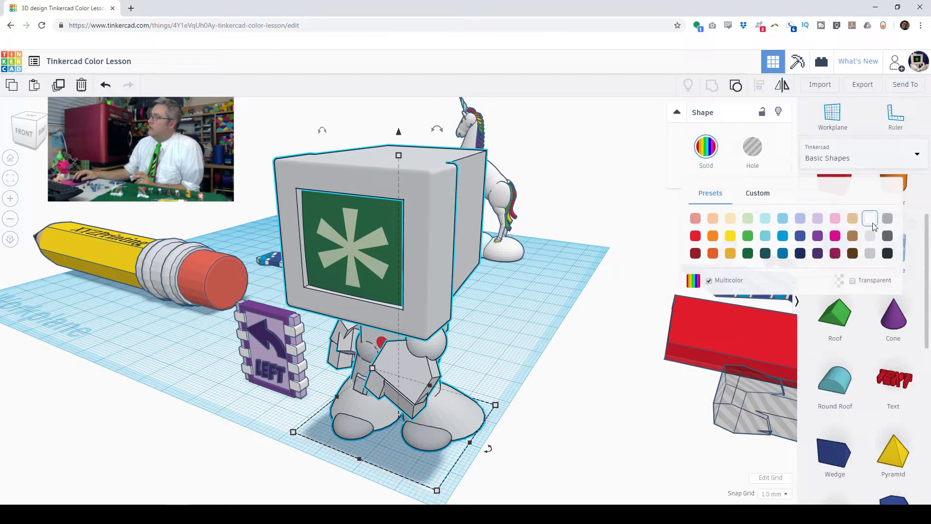
left_click(871, 223)
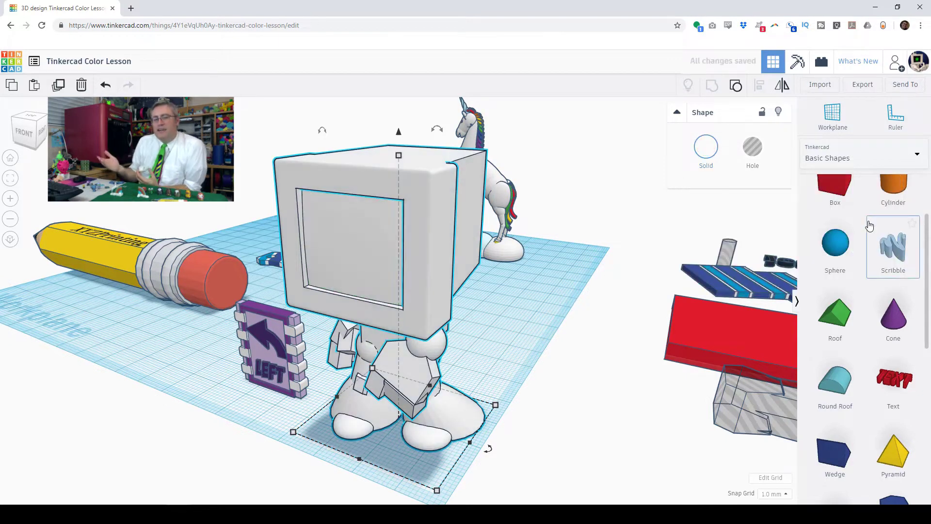
mouse_move(553, 240)
right_mouse_down()
mouse_move(529, 333)
mouse_move(549, 318)
mouse_move(519, 332)
mouse_move(465, 333)
mouse_move(480, 337)
mouse_move(237, 353)
mouse_move(89, 343)
mouse_move(292, 357)
right_mouse_up()
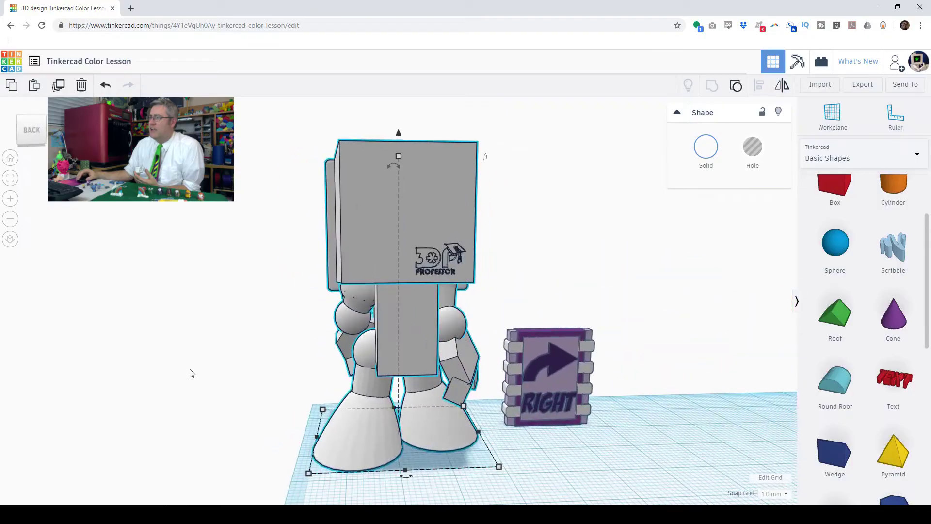
mouse_move(329, 407)
right_mouse_down()
mouse_move(579, 398)
mouse_move(441, 410)
mouse_move(388, 427)
right_mouse_up()
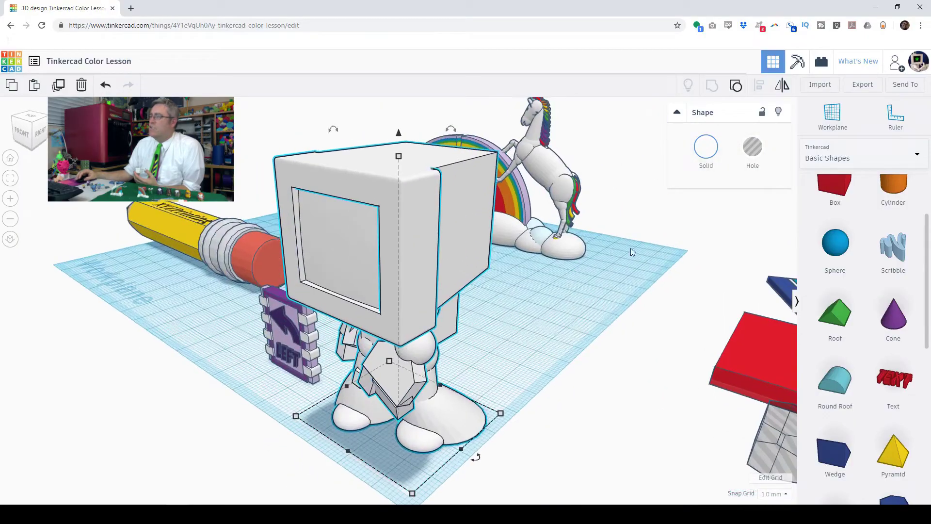
left_click(715, 142)
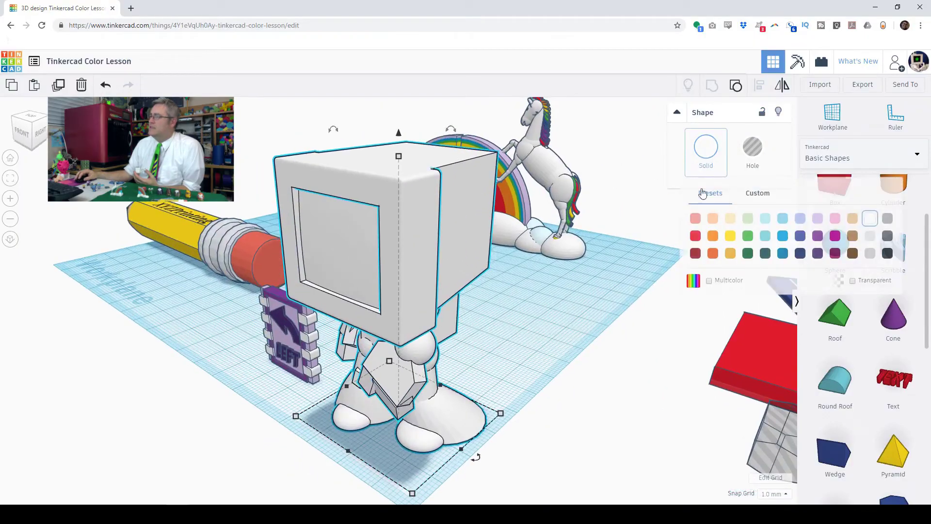
Tick Multicolor to bring back the robot's green asterisk screen, then orbit to its back.
left_click(709, 281)
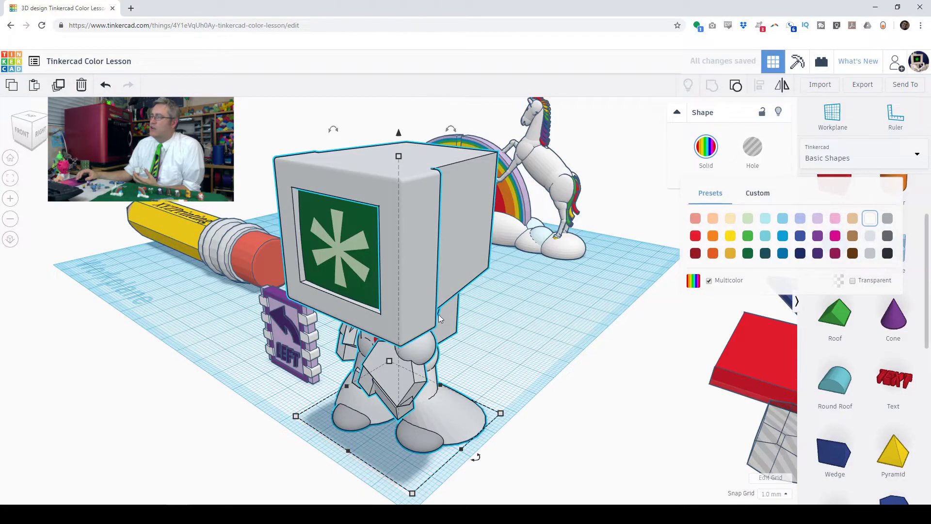
right_click_drag(440, 317, 360, 205)
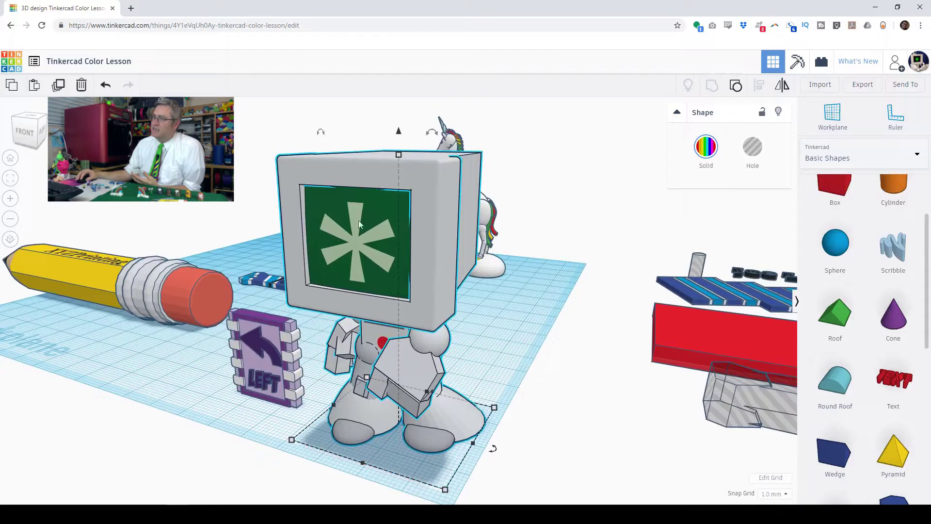
right_click_drag(383, 343, 390, 291)
right_click_drag(438, 310, 452, 365)
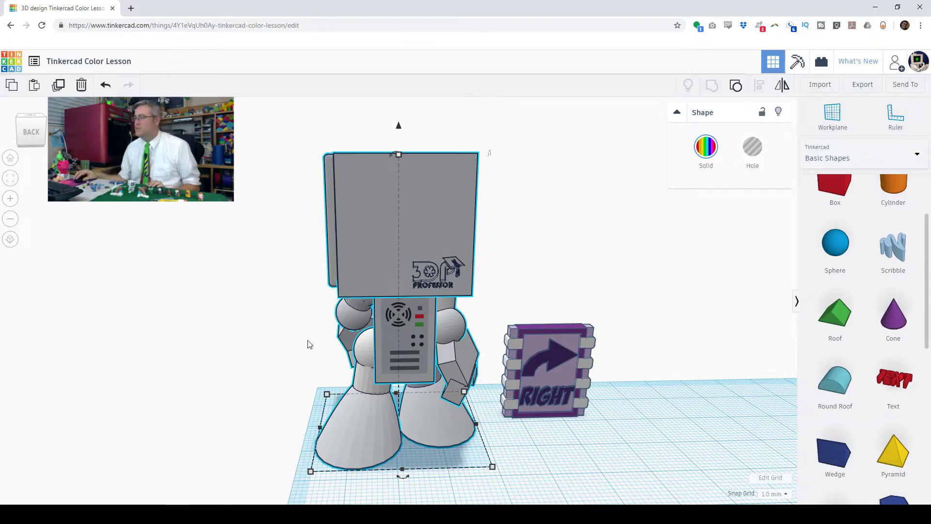
scroll(310, 335, "down", 1)
Select the striped name tie keychain, fit it to view and look straight down on it.
scroll(310, 334, "down", 2)
right_click_drag(310, 336, 301, 49)
left_click(374, 120)
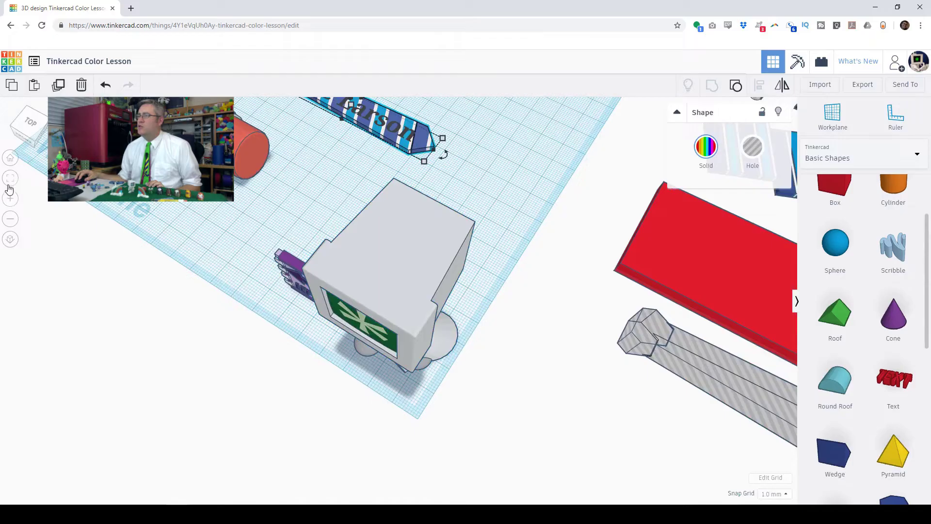
left_click(10, 178)
right_click_drag(228, 302, 344, 339)
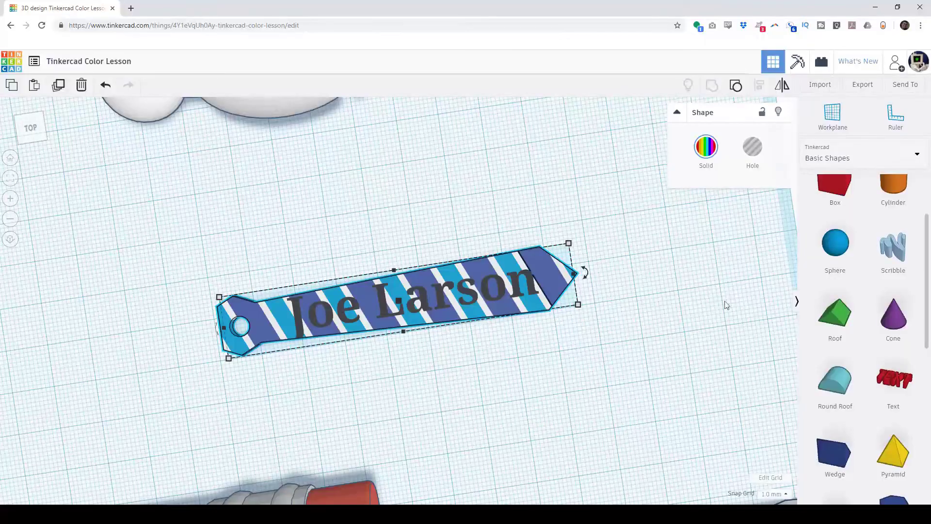
left_click(718, 166)
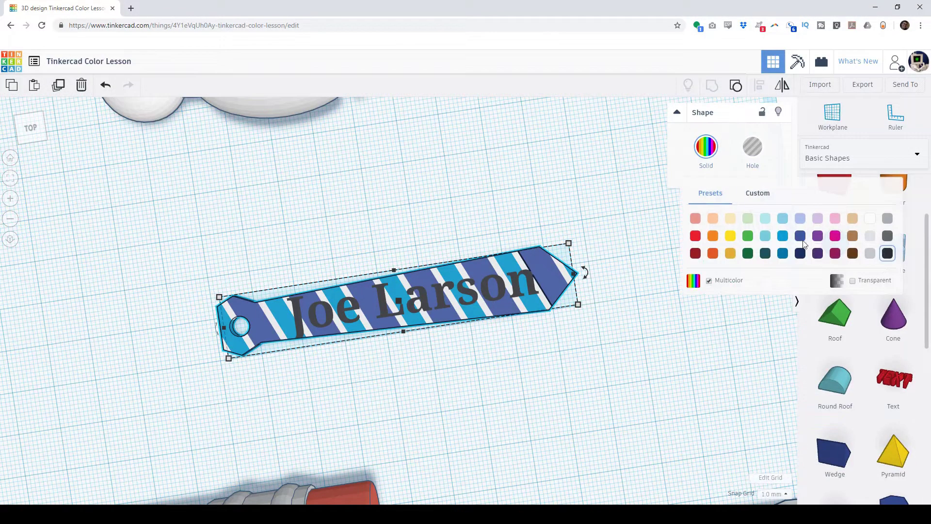
Make the tie keychain solid blue, then undo back to its blue-and-white striped multicolour.
left_click(782, 236)
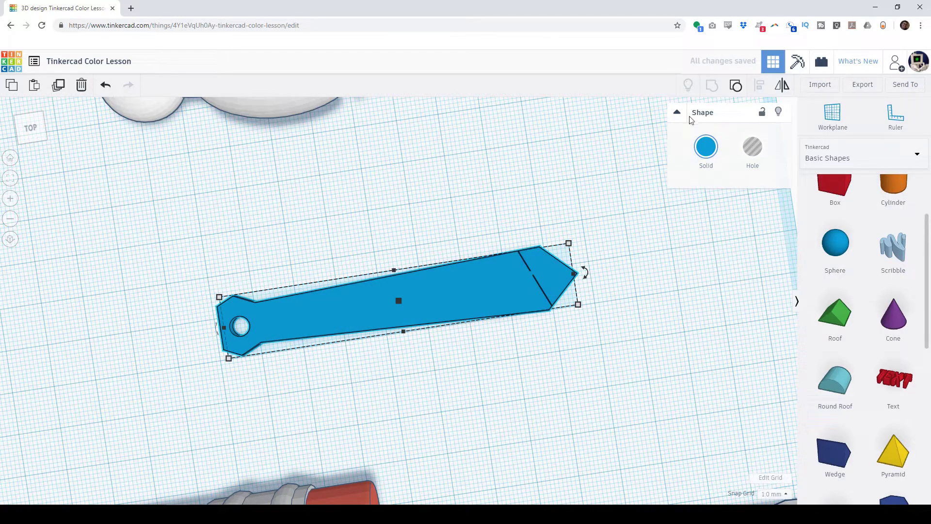
left_click(706, 146)
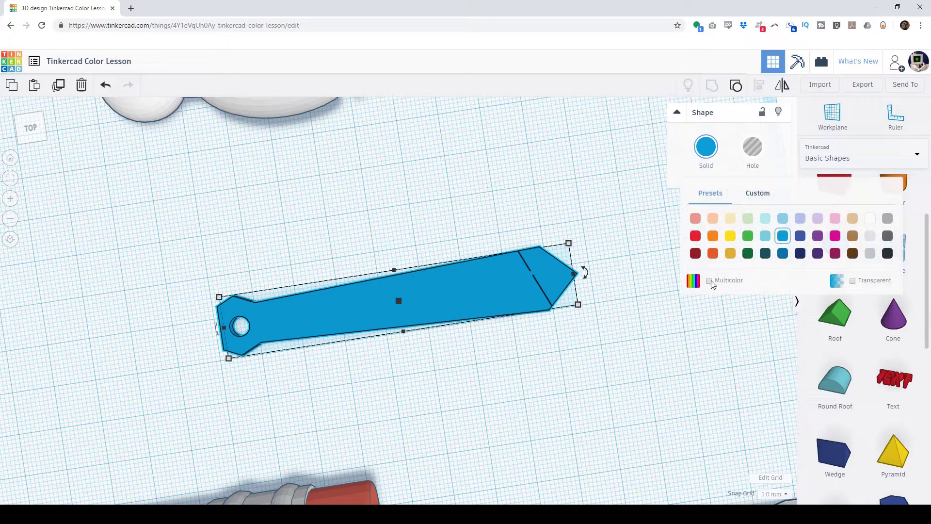
key("ctrl+z")
scroll(584, 179, "down", 2)
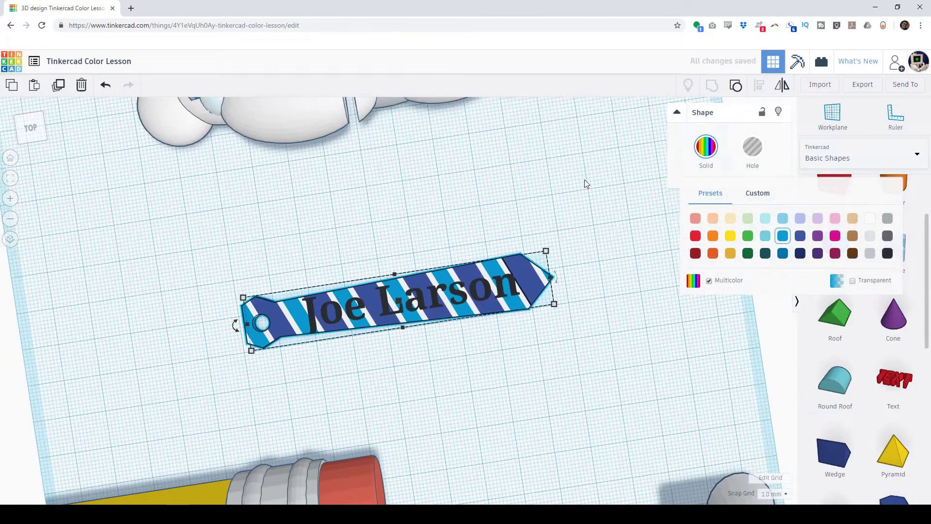
right_click_drag(583, 179, 619, 223)
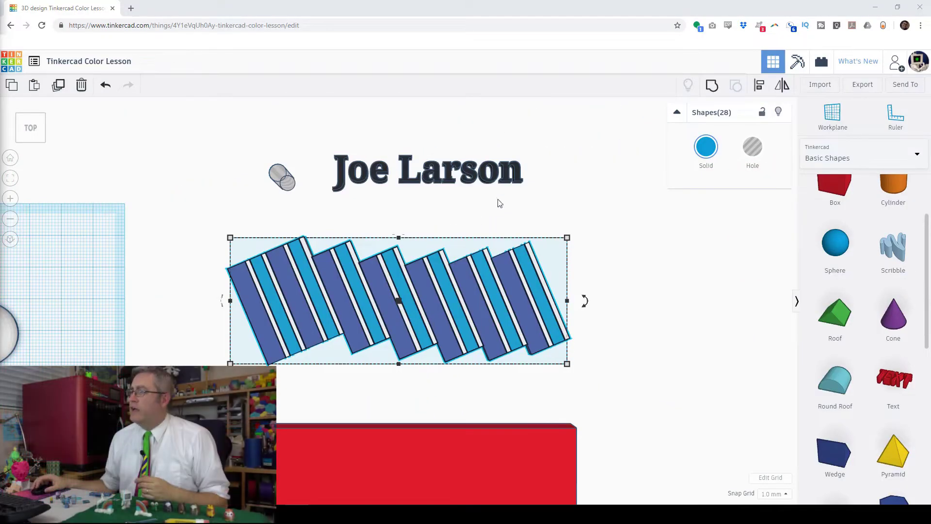
Reveal the name text behind the stripes and drag it down onto the striped pattern.
scroll(456, 290, "up", 5)
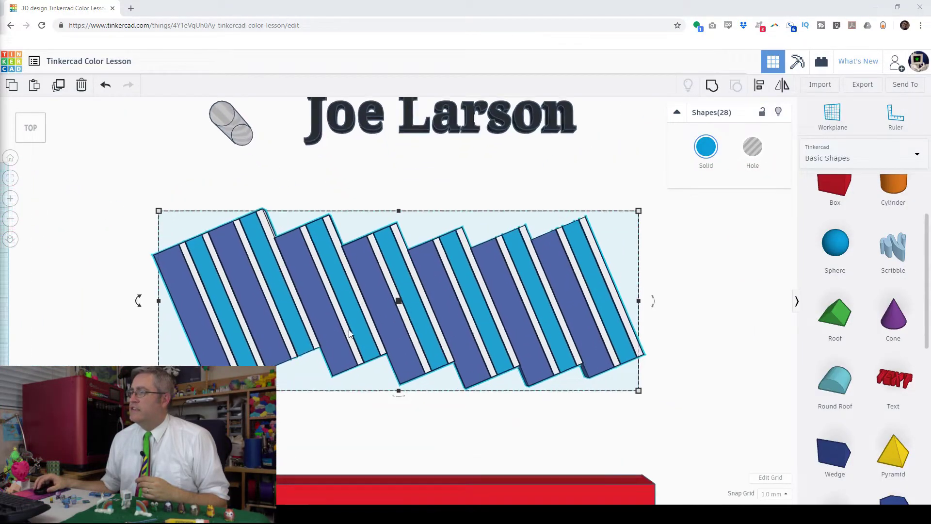
right_click_drag(308, 367, 369, 310)
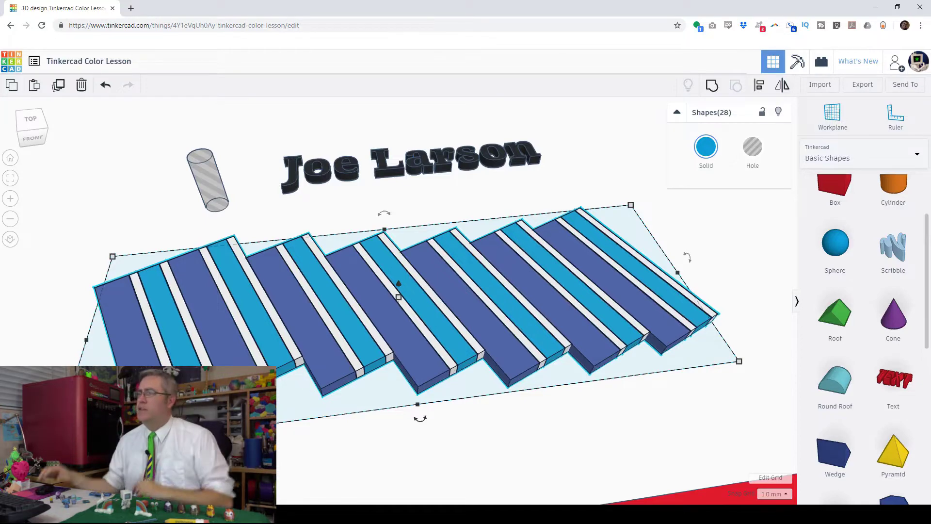
scroll(398, 296, "down", 3)
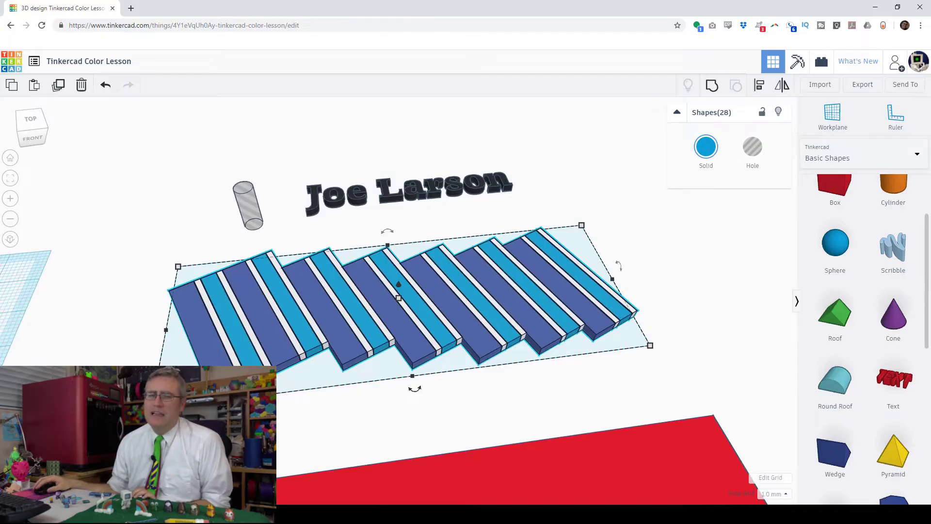
scroll(335, 338, "down", 3)
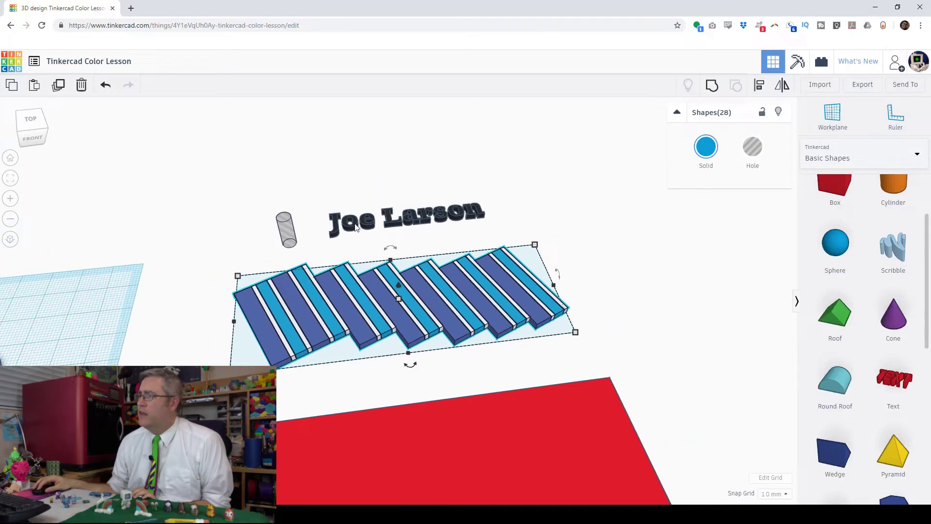
left_click(357, 227)
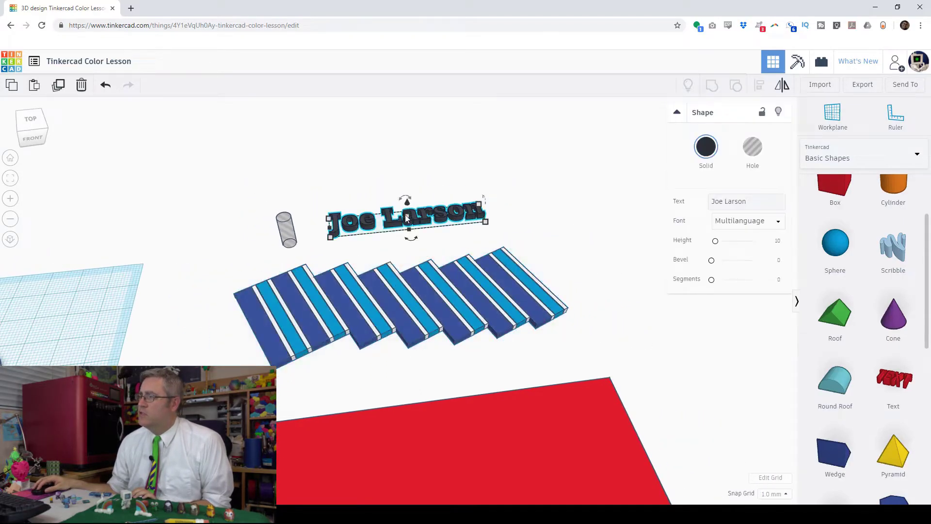
left_click_drag(395, 227, 391, 306)
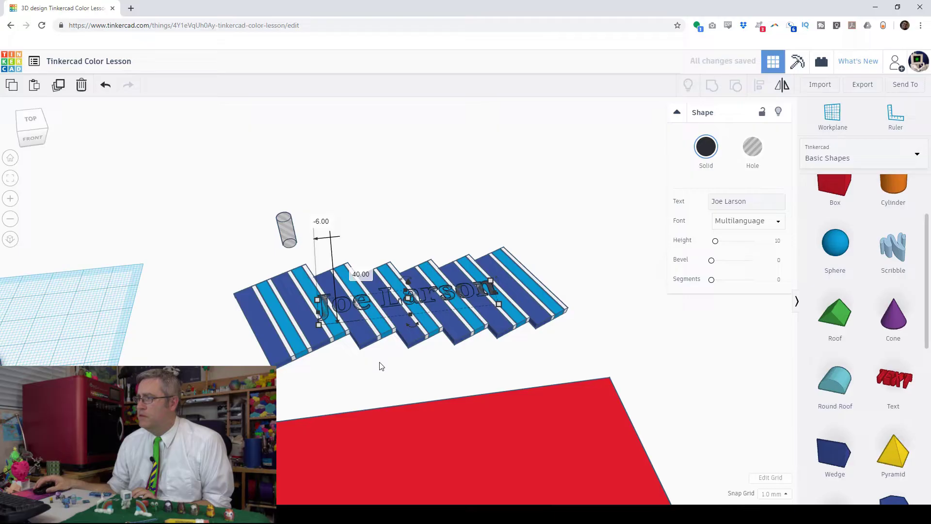
scroll(370, 372, "down", 5)
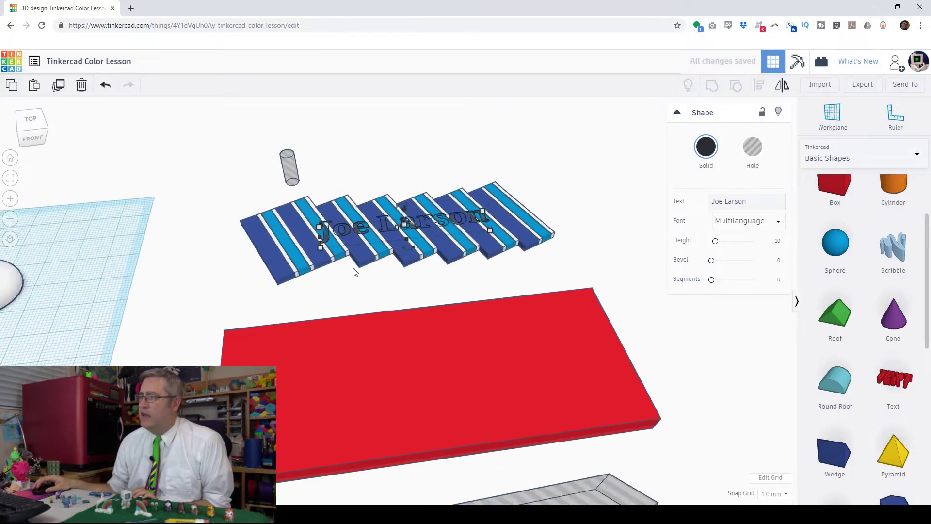
right_click_drag(359, 294, 394, 393)
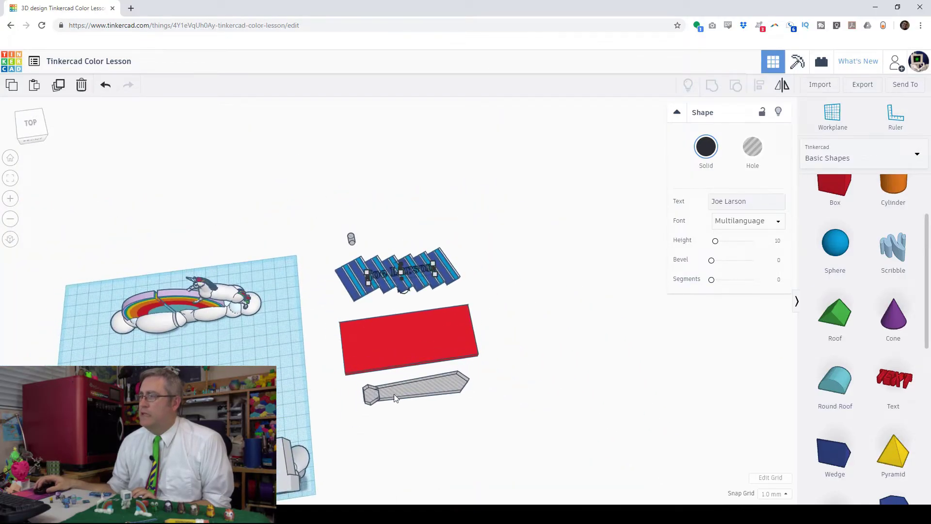
Move the grey tie-shaped hole up into the red block.
left_click(394, 394)
left_click(9, 183)
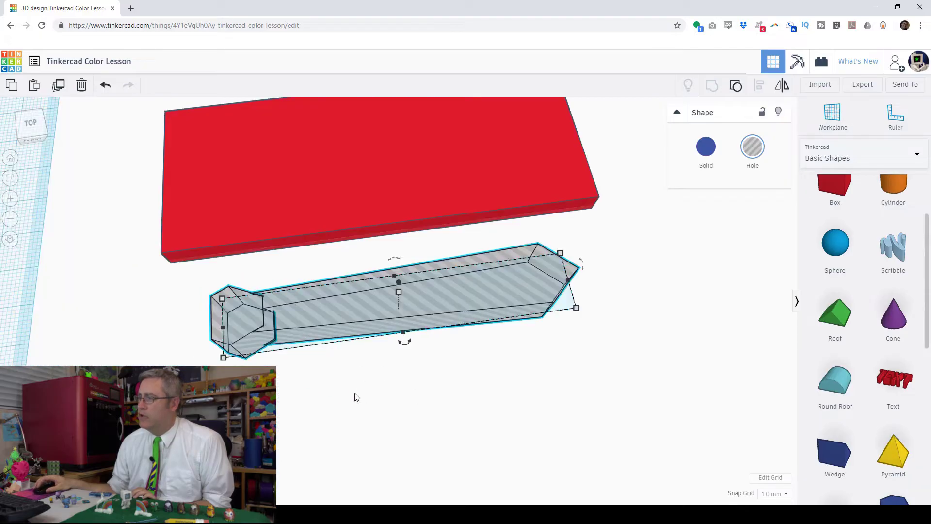
right_click_drag(323, 346, 247, 287)
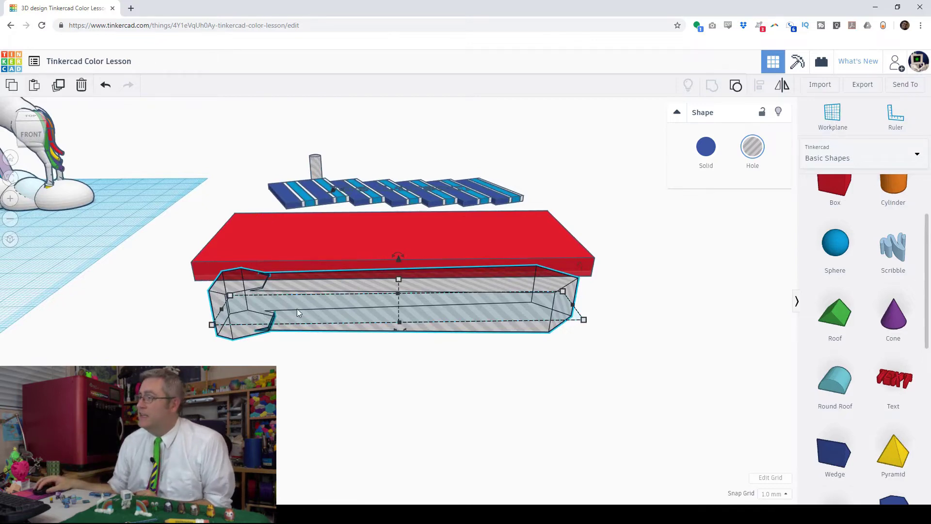
left_click_drag(297, 308, 310, 245)
right_click_drag(310, 246, 167, 187)
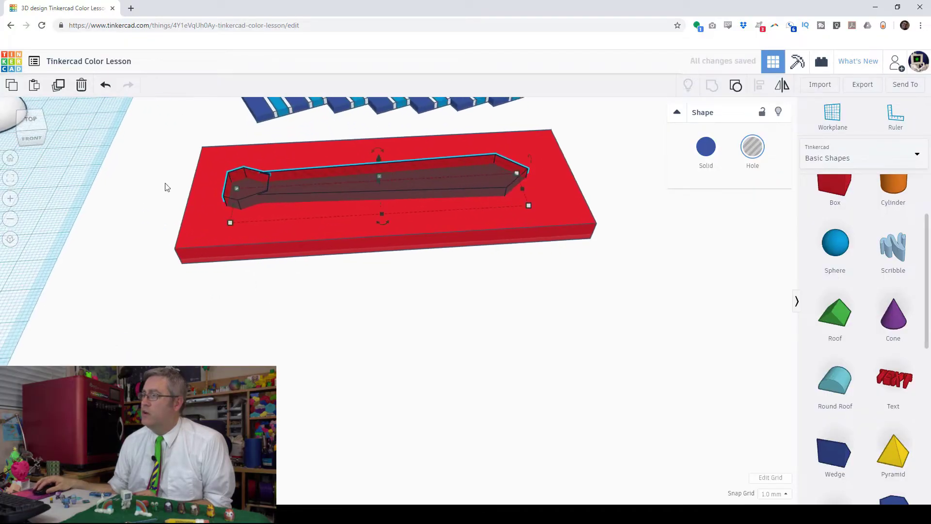
Group the red block with the tie hole and turn the cut-out frame into a Hole.
left_click_drag(166, 187, 497, 205)
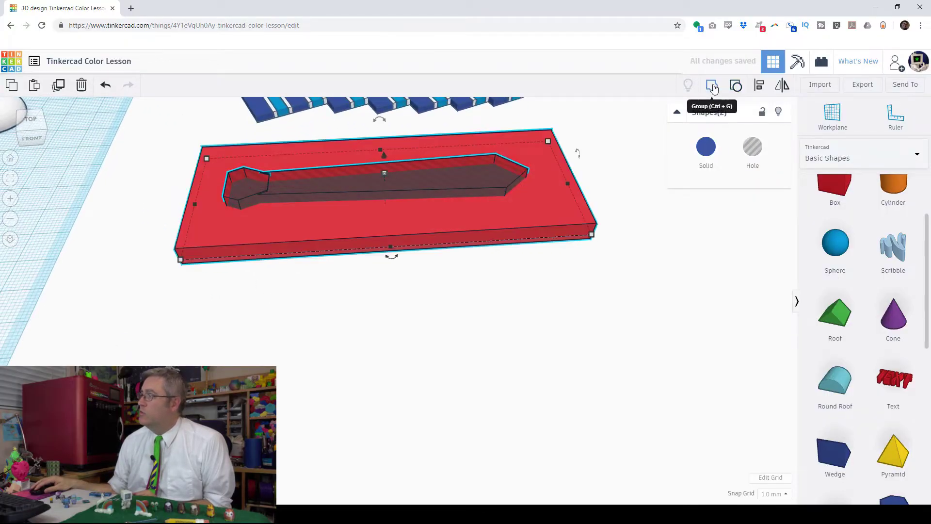
left_click(712, 87)
left_click(752, 146)
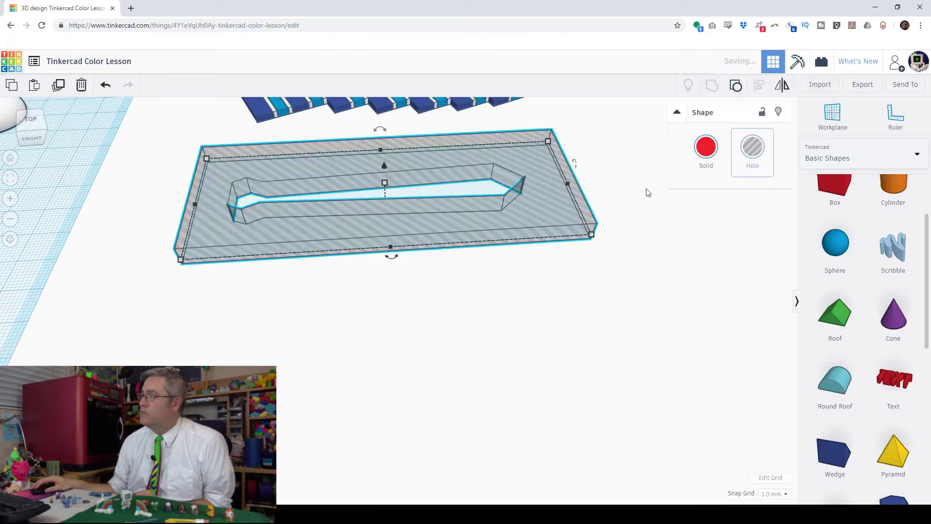
middle_click_drag(460, 164, 463, 345)
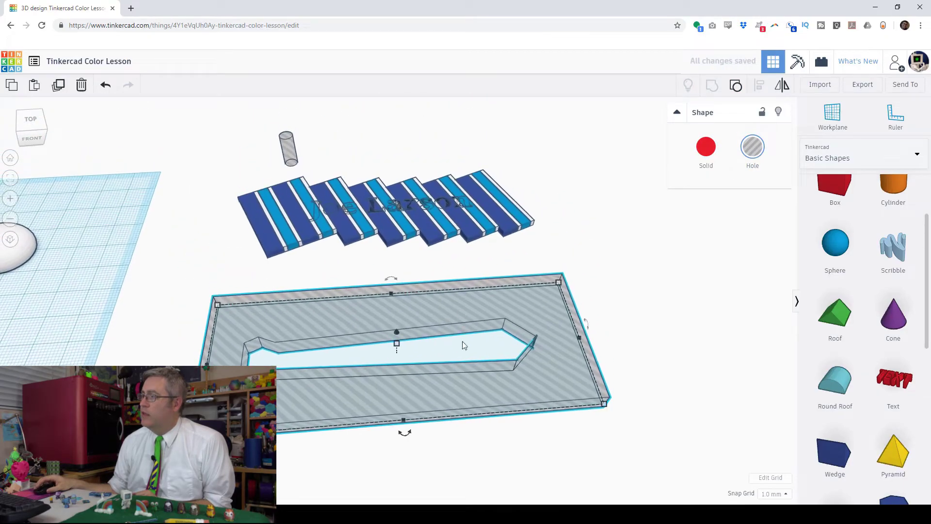
right_click_drag(464, 344, 433, 352)
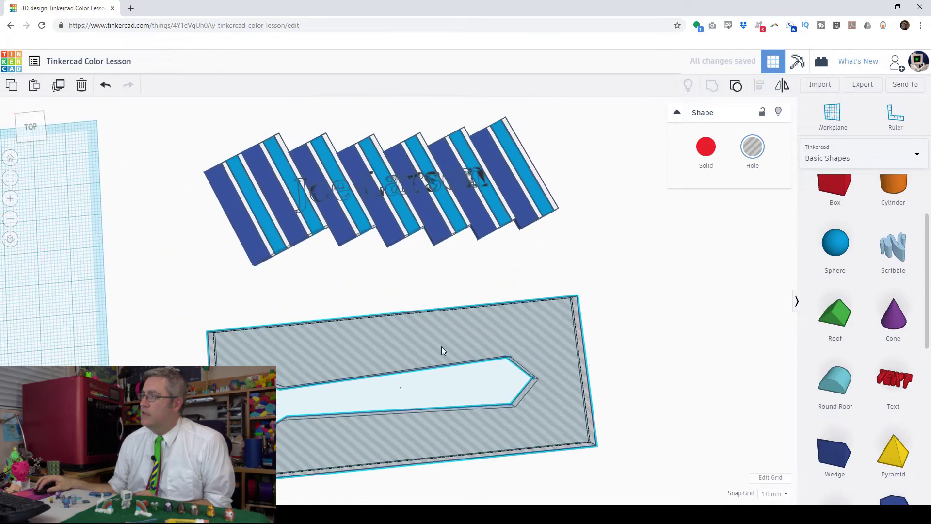
Lay the hole frame over the stripes, put the cylinder hole at the tie's left end, and group everything.
mouse_move(441, 346)
left_mouse_down()
mouse_move(442, 205)
mouse_move(432, 142)
mouse_move(424, 140)
left_mouse_up()
scroll(328, 125, "down", 2)
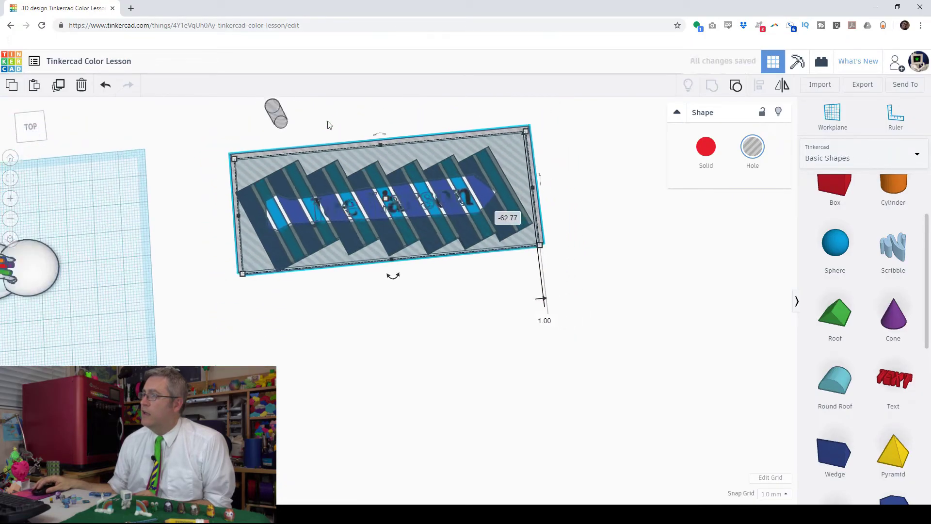
left_click_drag(283, 124, 285, 215)
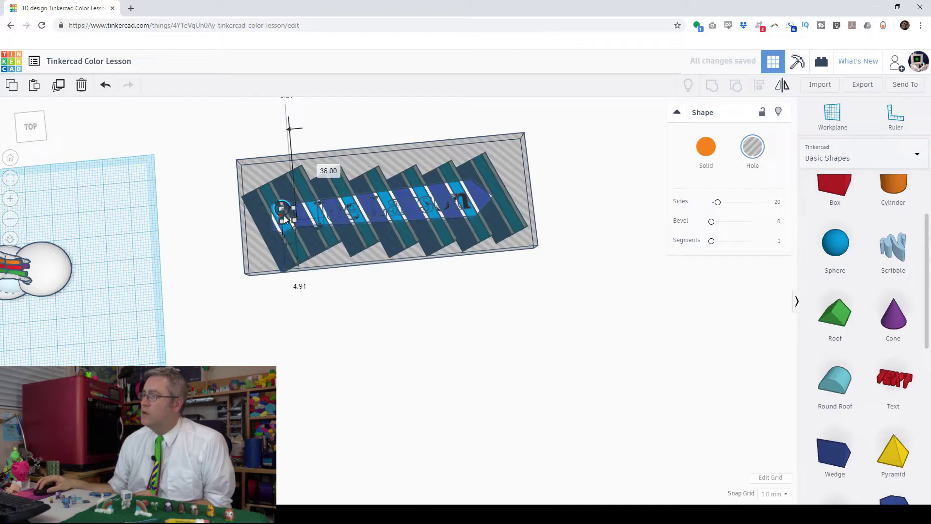
left_click_drag(208, 199, 614, 234)
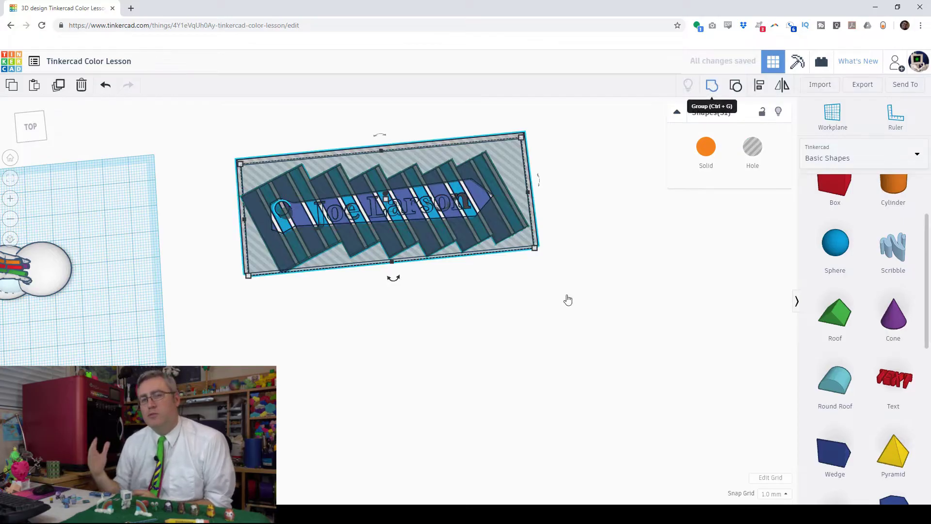
key("ctrl+g")
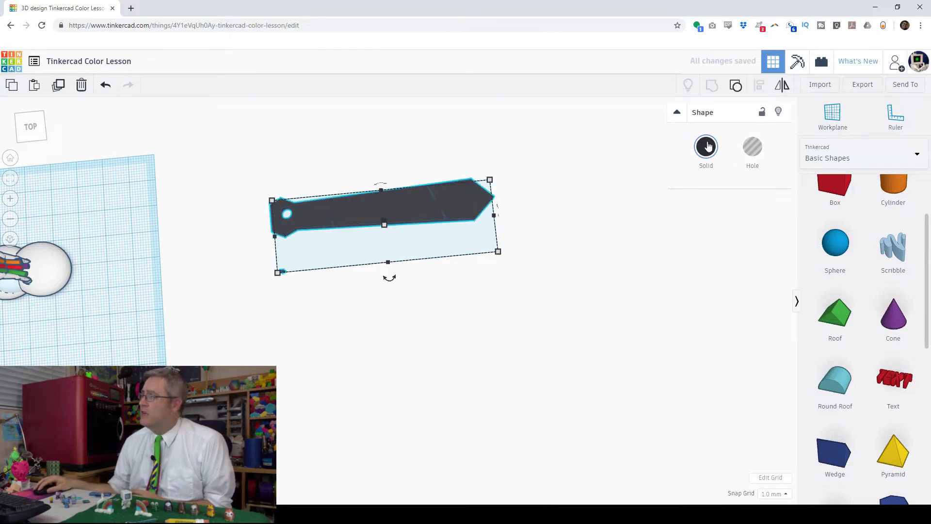
Switch the grouped tie to Multicolor so the blue stripes and dark lettering keep their colours.
left_click(706, 160)
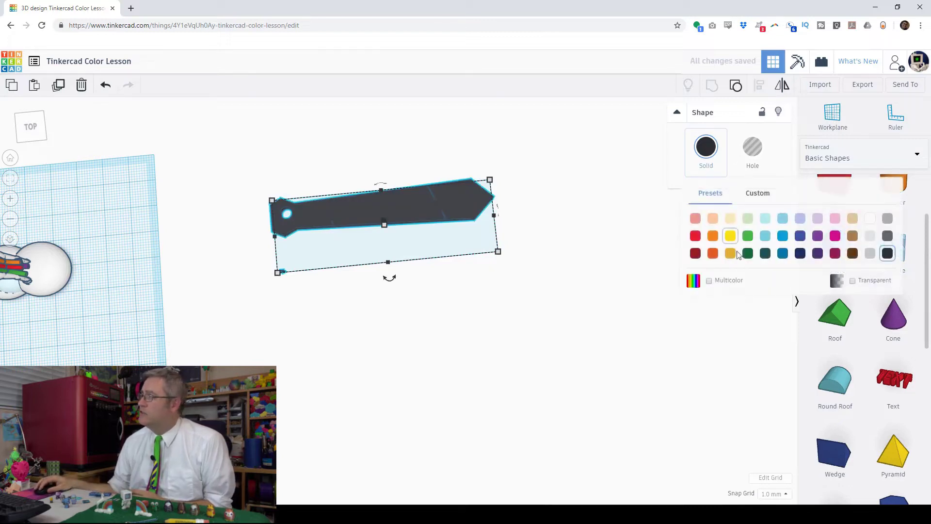
left_click(709, 281)
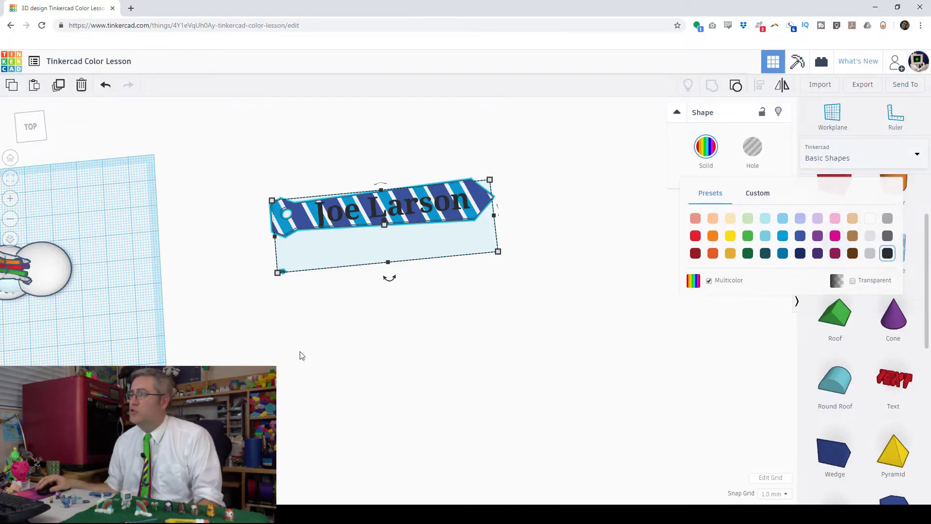
right_click_drag(141, 312, 220, 297)
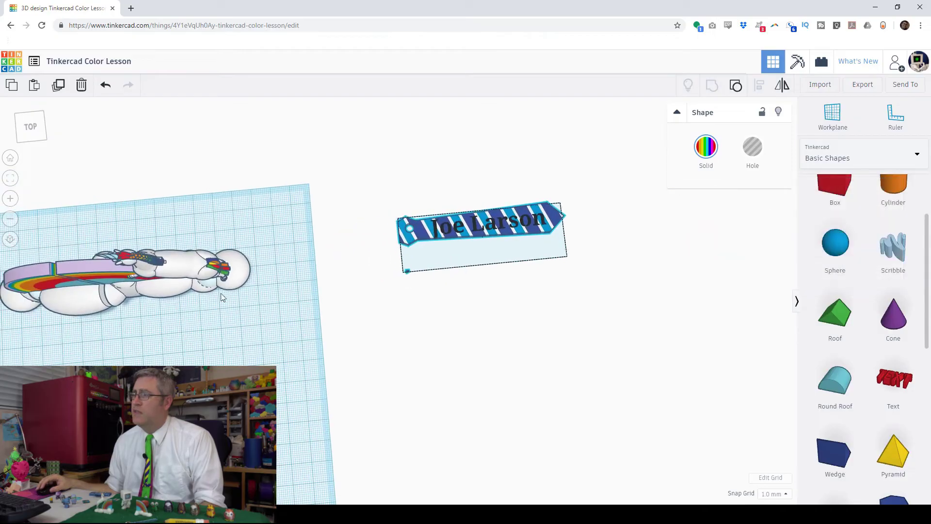
Select the unicorn, fit the view to it, and orbit around the rainbow and clouds from several angles.
left_click(85, 258)
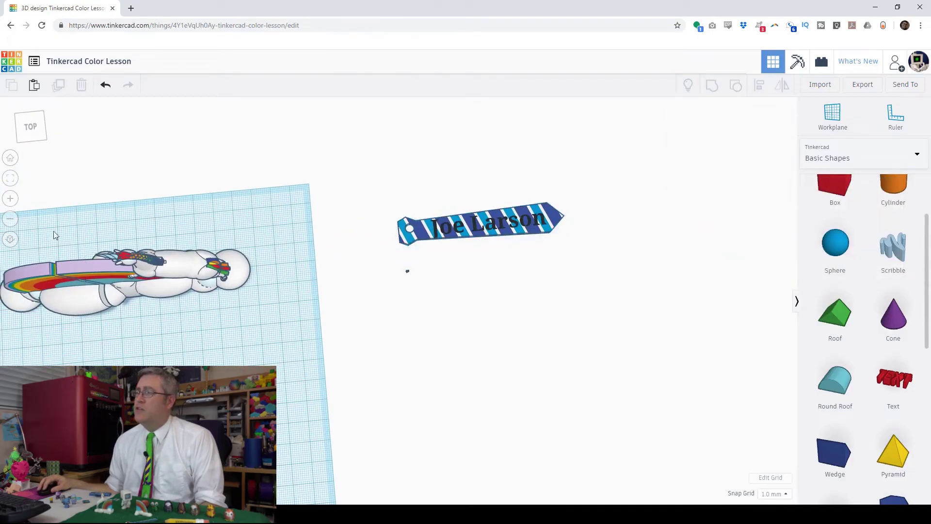
left_click(81, 274)
left_click(10, 178)
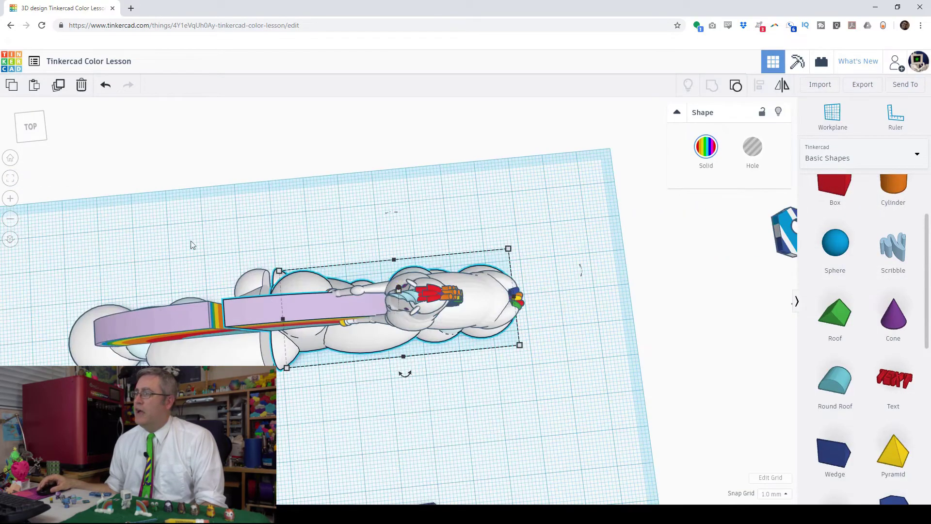
right_click_drag(190, 245, 198, 273)
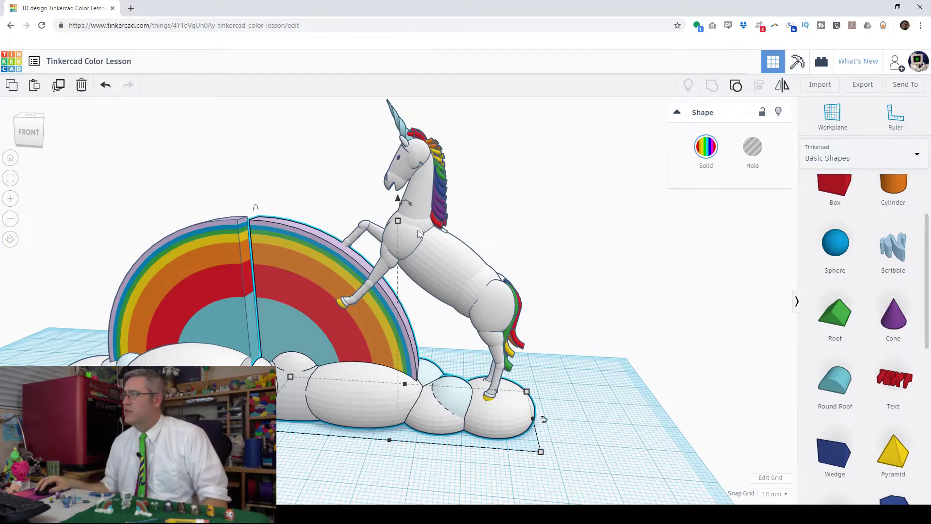
right_click_drag(403, 190, 418, 133)
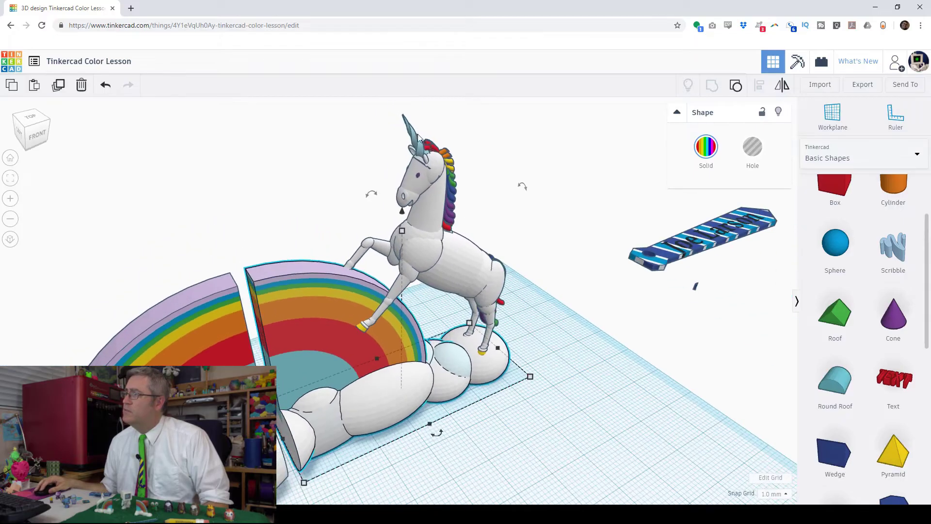
right_click_drag(515, 249, 430, 216)
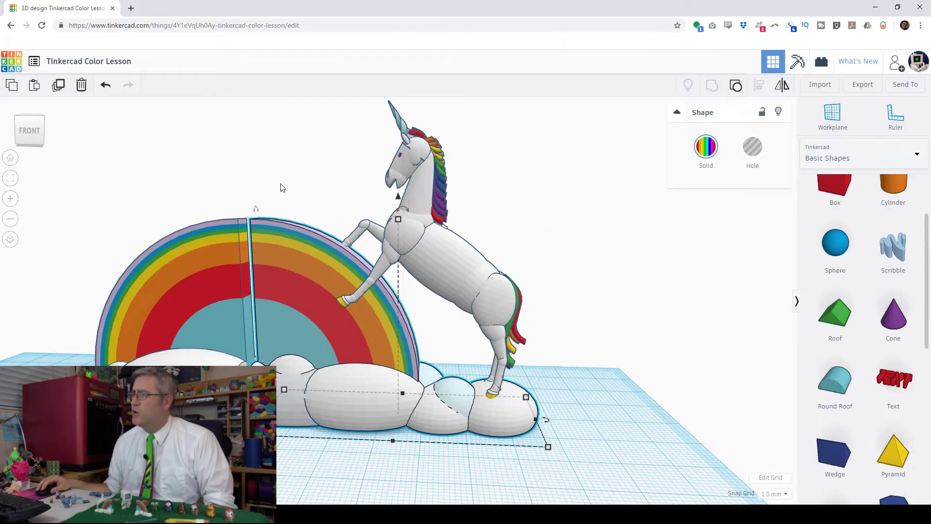
right_click_drag(282, 187, 339, 274)
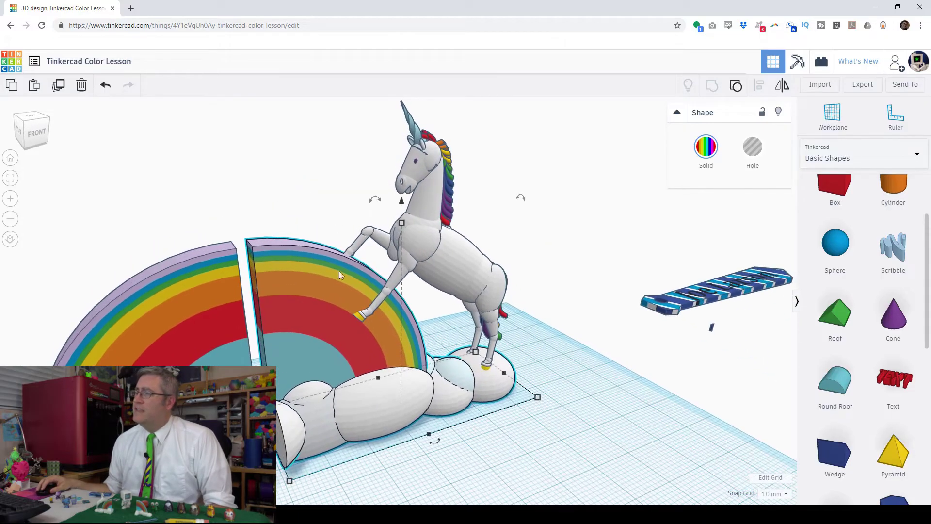
right_click_drag(458, 332, 409, 419)
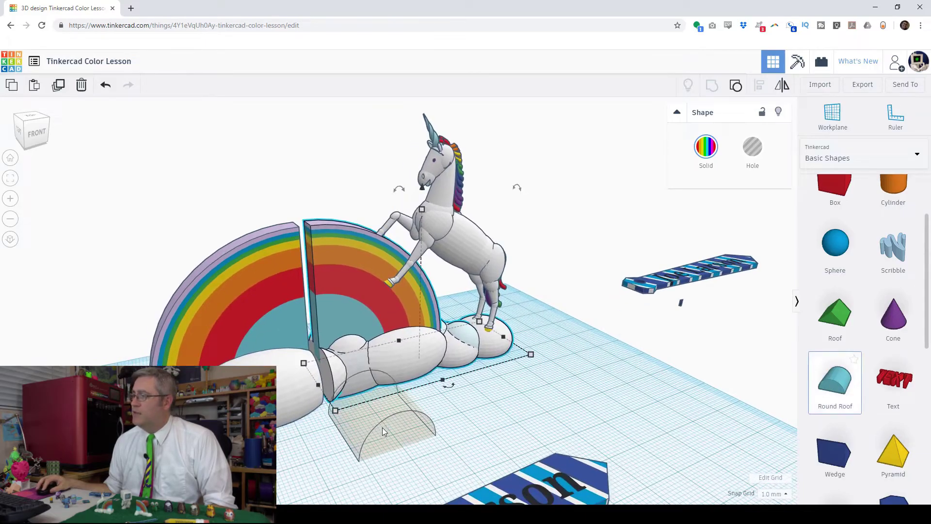
left_click(382, 433)
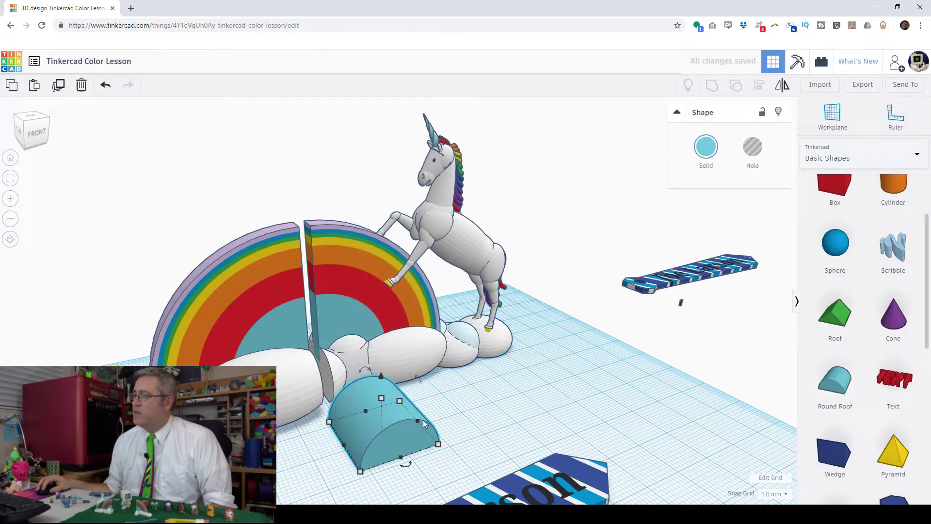
left_click_drag(418, 420, 508, 386)
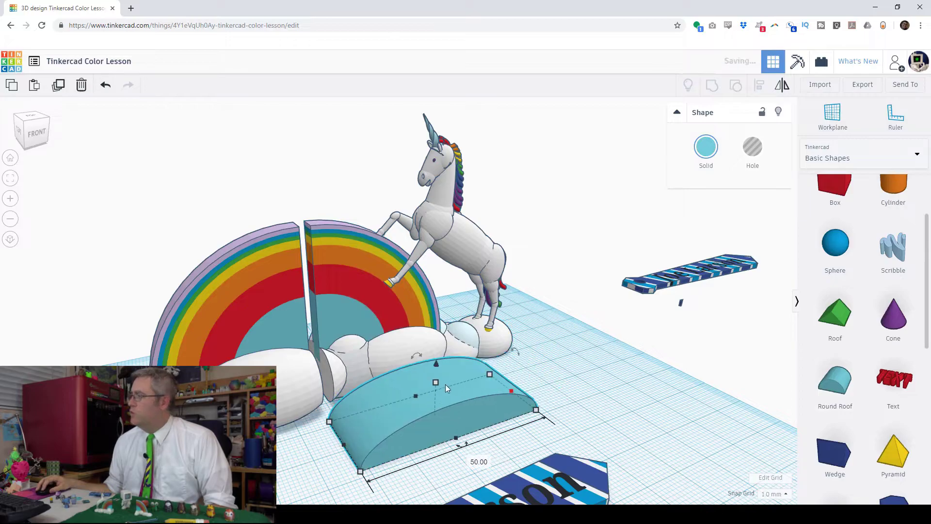
left_click_drag(436, 383, 438, 334)
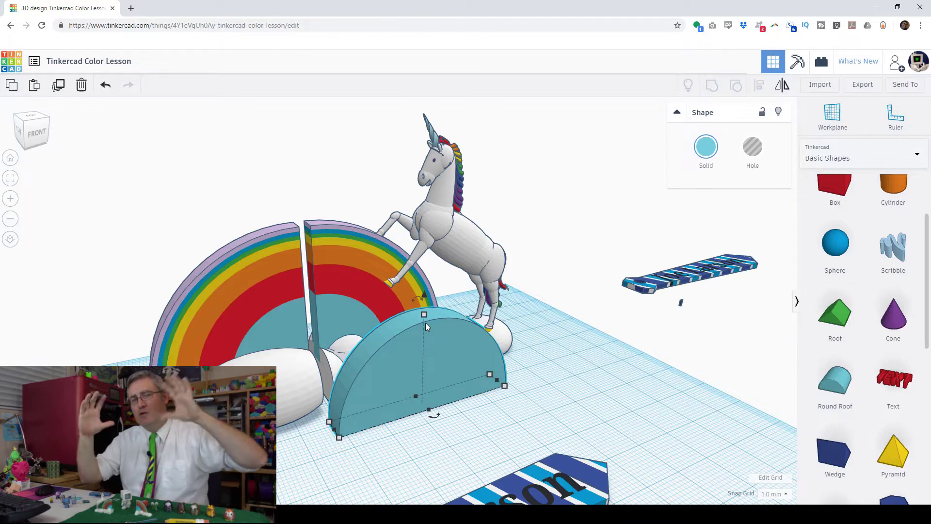
left_click_drag(426, 322, 424, 364)
key("Delete")
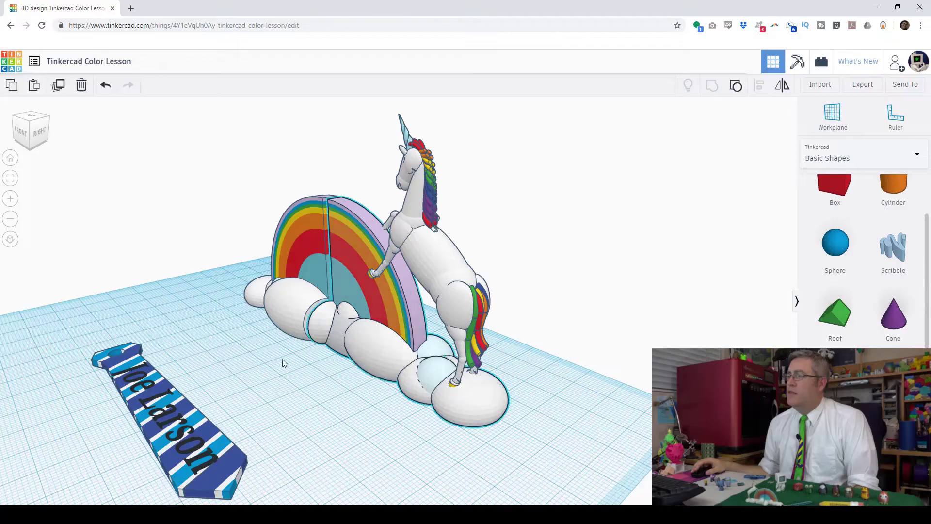
Select the unicorn together with the rainbow and clouds and bring up their Export options.
right_click_drag(289, 371, 418, 375)
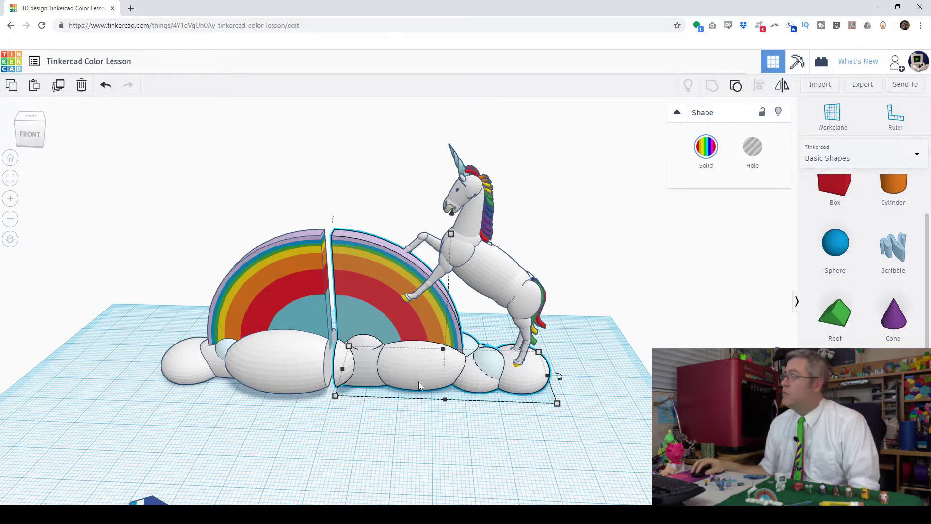
left_click(587, 277)
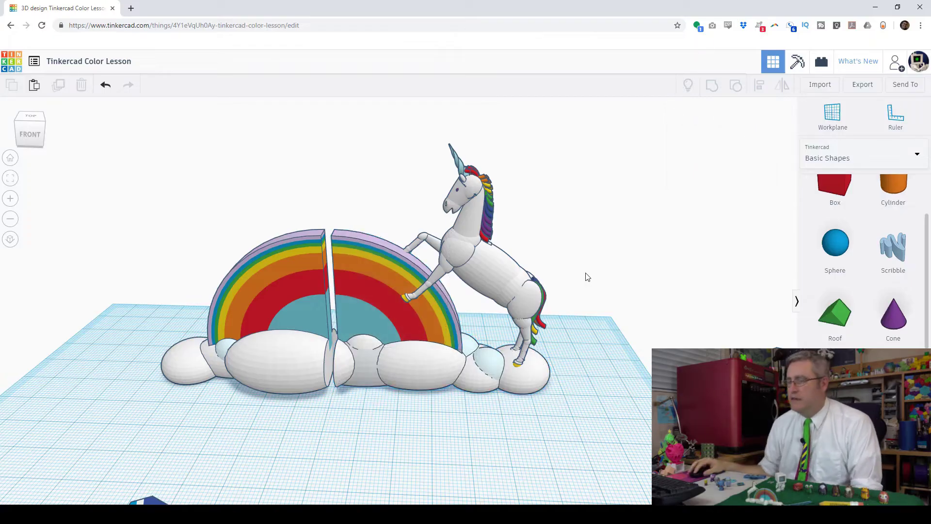
left_click(499, 289)
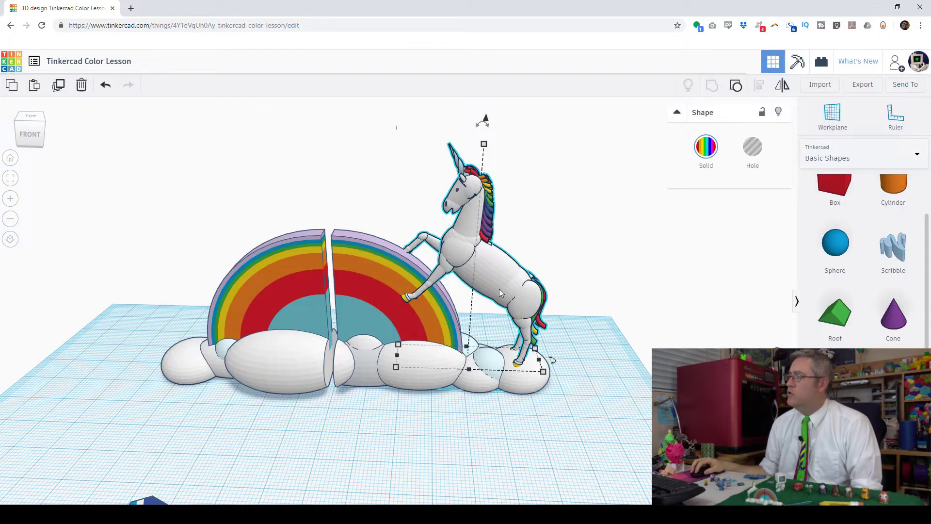
left_click(414, 312, "shift")
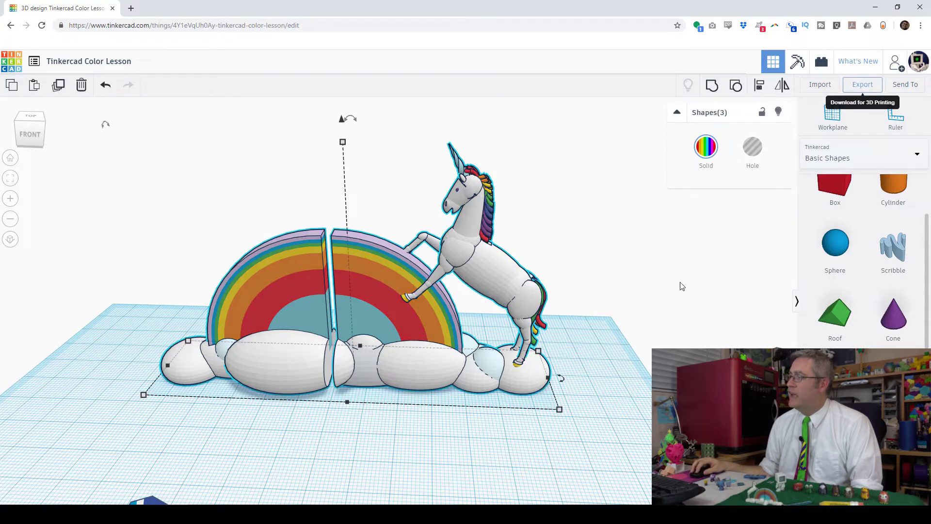
left_click(863, 85)
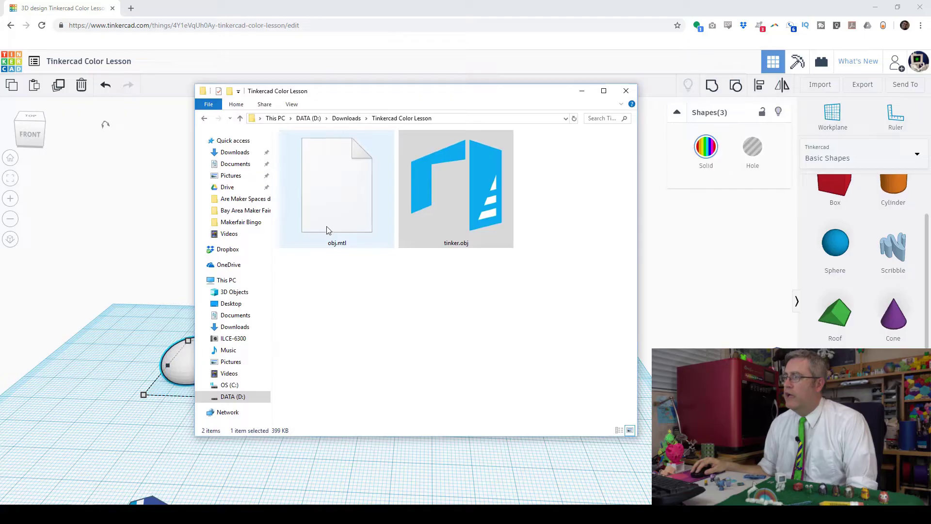
Check obj.mtl and tinker.obj one by one, then box-select both files together.
left_click(338, 237)
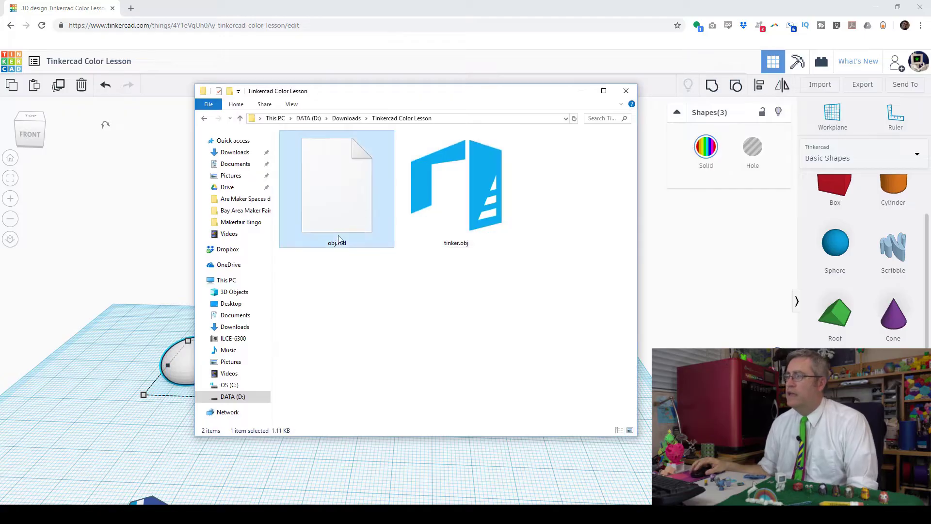
left_click(334, 312)
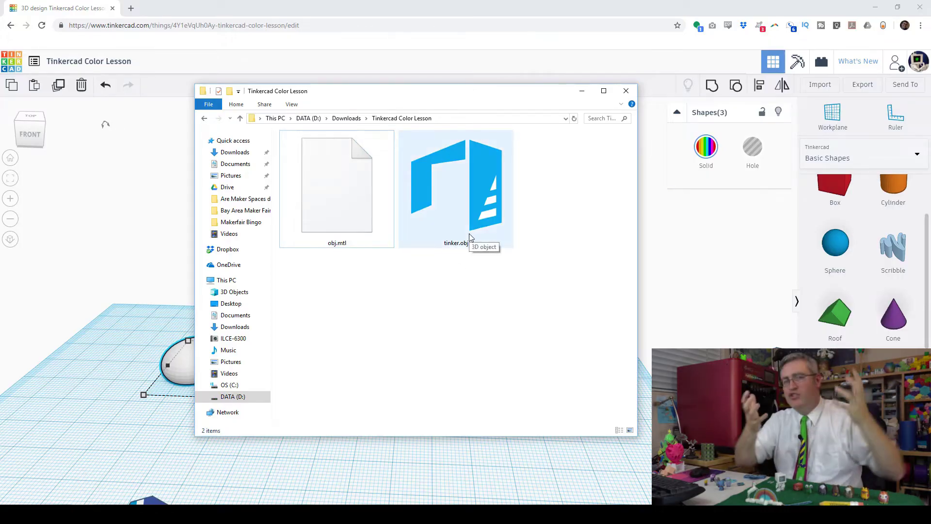
left_click(342, 228)
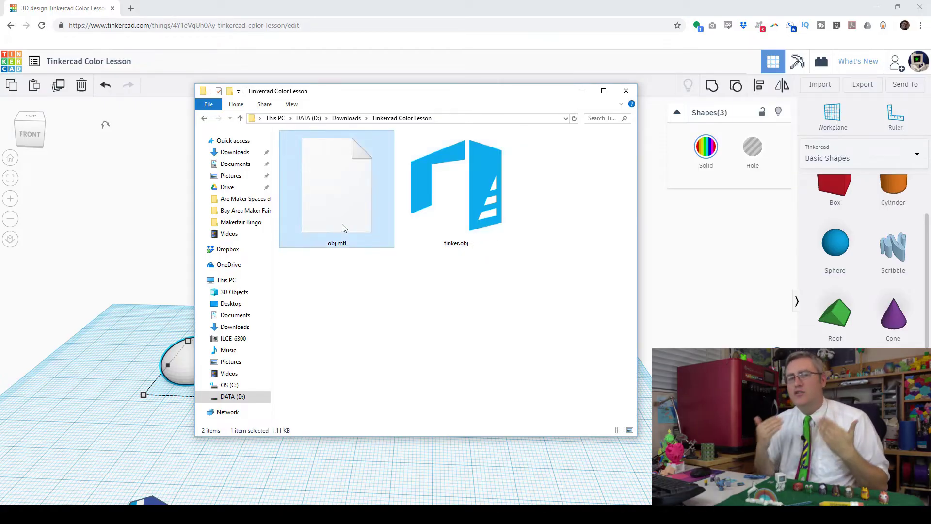
left_click(451, 231)
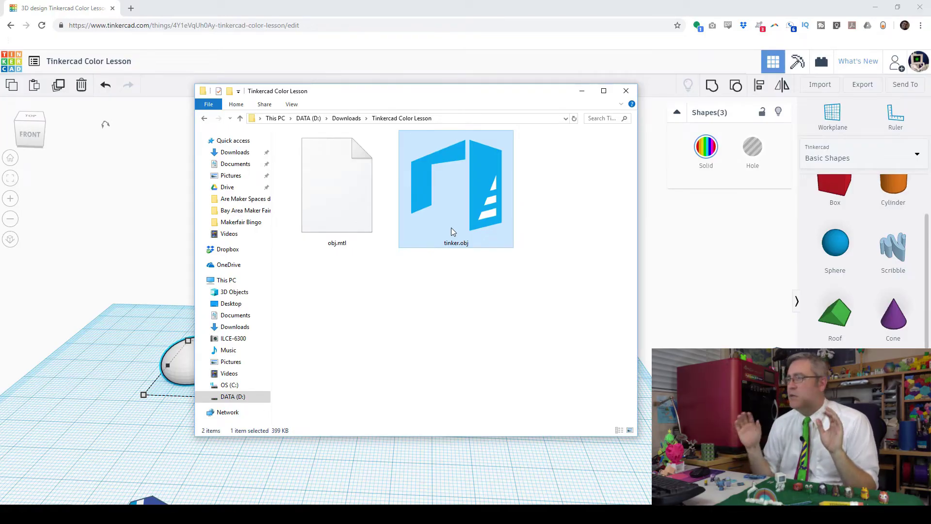
left_click_drag(469, 282, 400, 240)
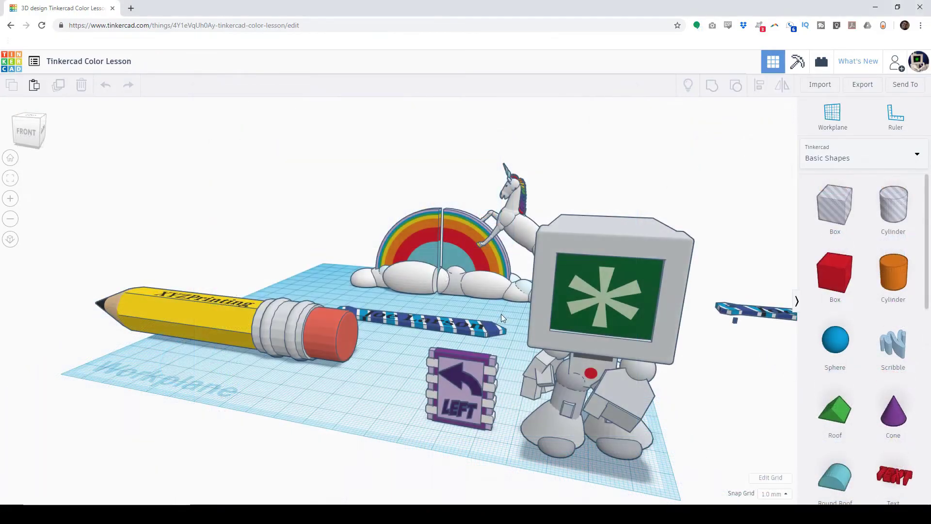
Orbit and zoom around the full scene, then exit to the dashboard of recent designs.
right_click_drag(501, 313, 482, 339)
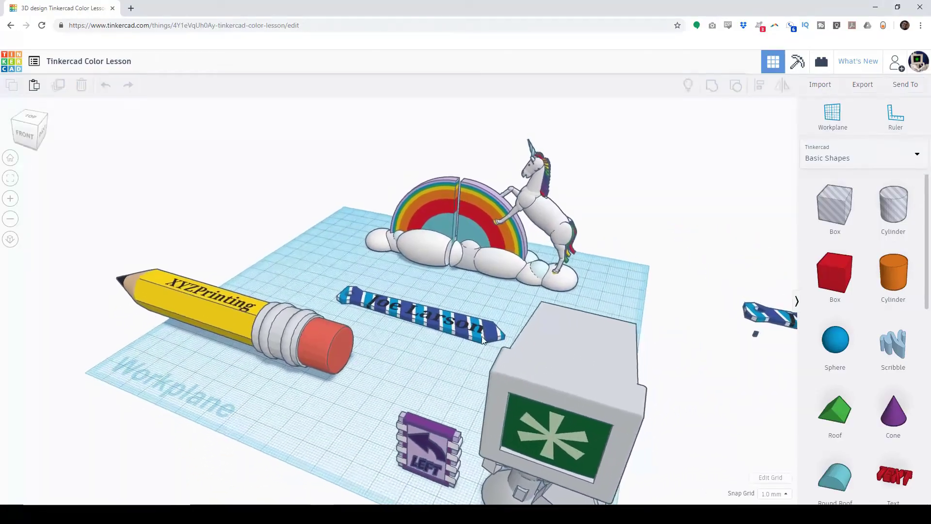
scroll(403, 299, "down", 3)
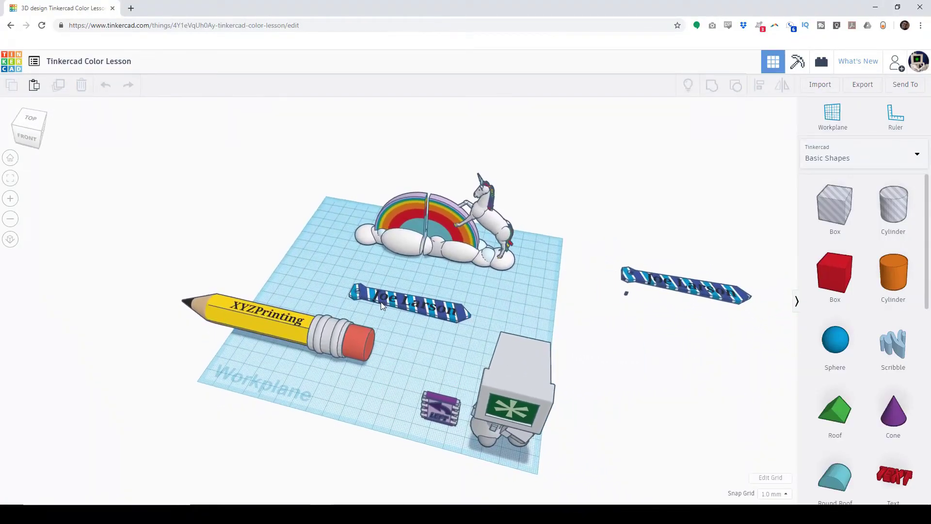
scroll(368, 350, "up", 5)
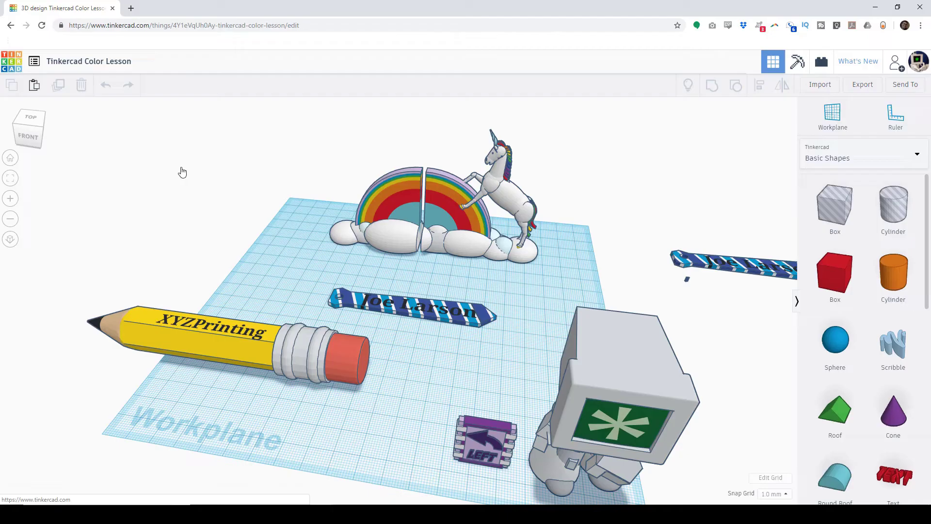
left_click(13, 64)
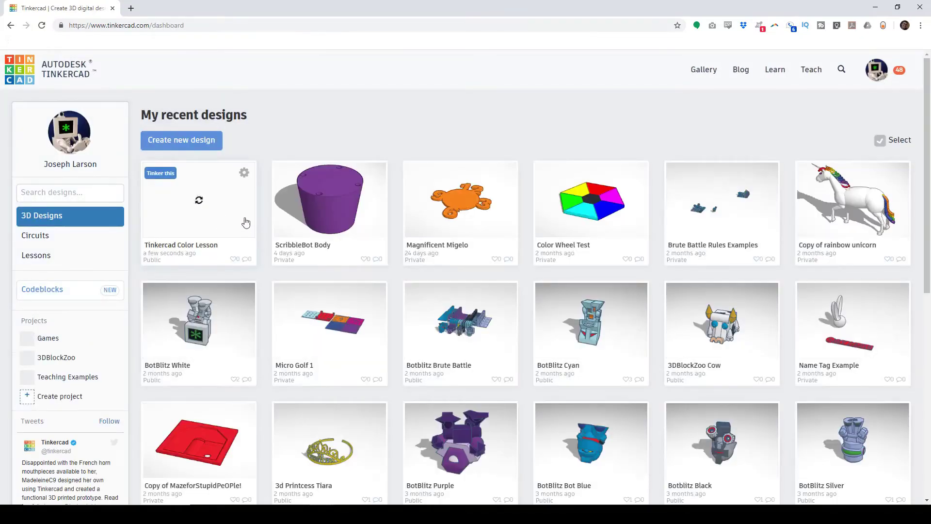
Open Properties from the Tinkercad Color Lesson design's gear menu.
left_click(244, 173)
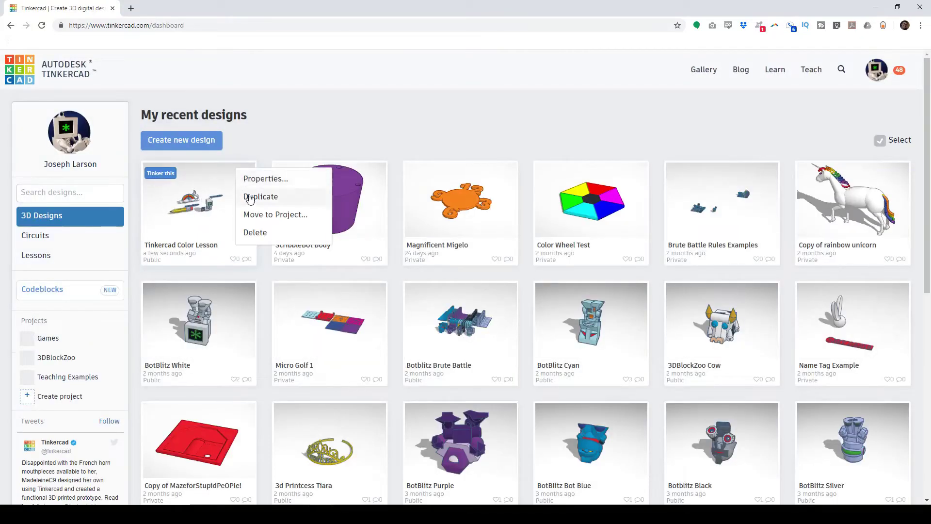
left_click(265, 179)
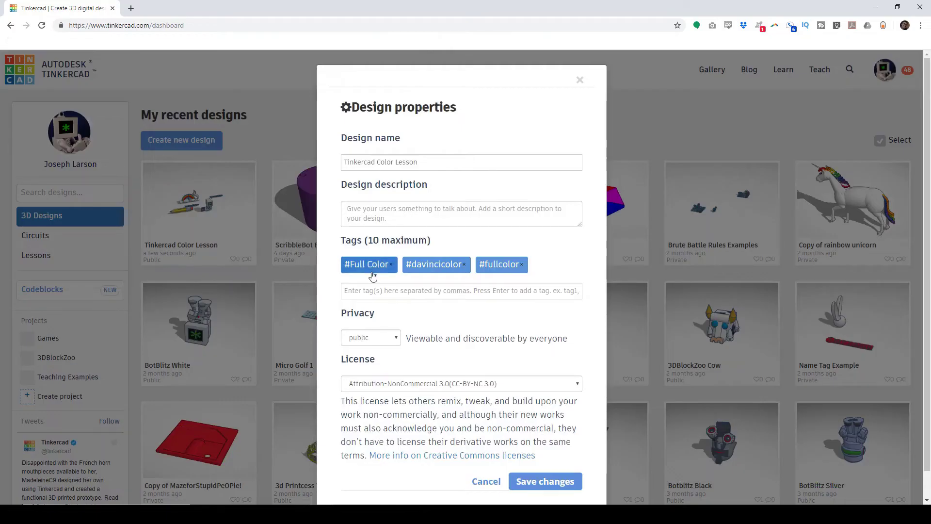
left_click(395, 338)
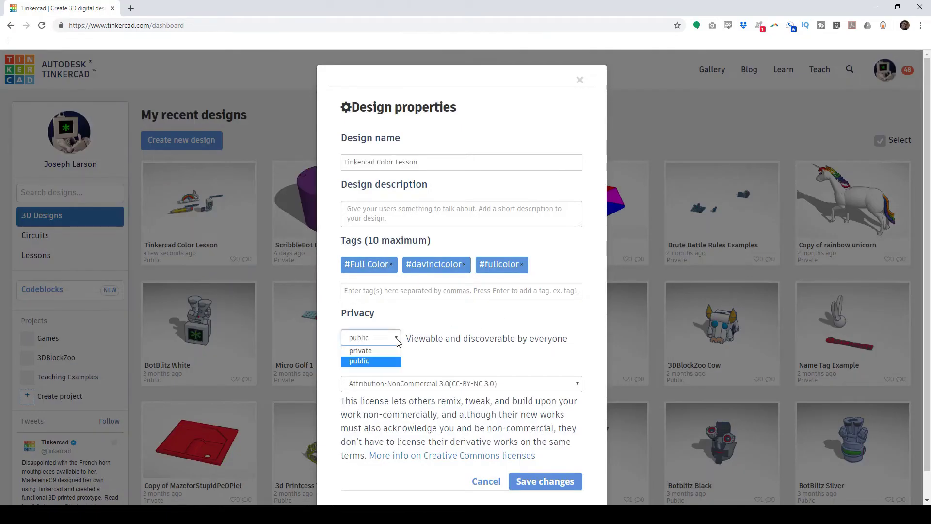
left_click(415, 289)
left_click(415, 289)
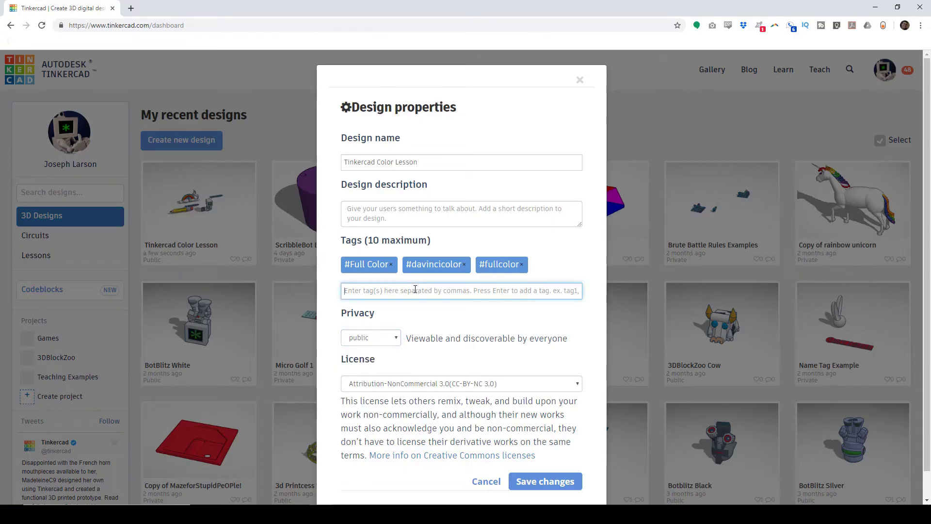